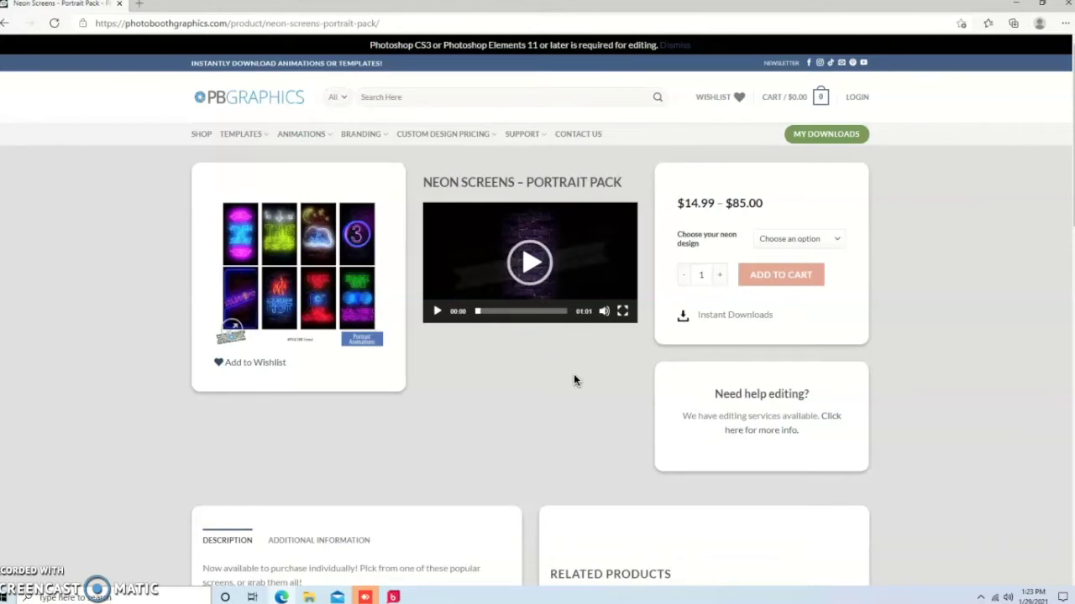
Extract the downloaded neon screens zip in Downloads to its suggested folder.
{"action": "left_click", "coordinate": [615, 348]}
{"action": "left_click", "coordinate": [310, 597]}
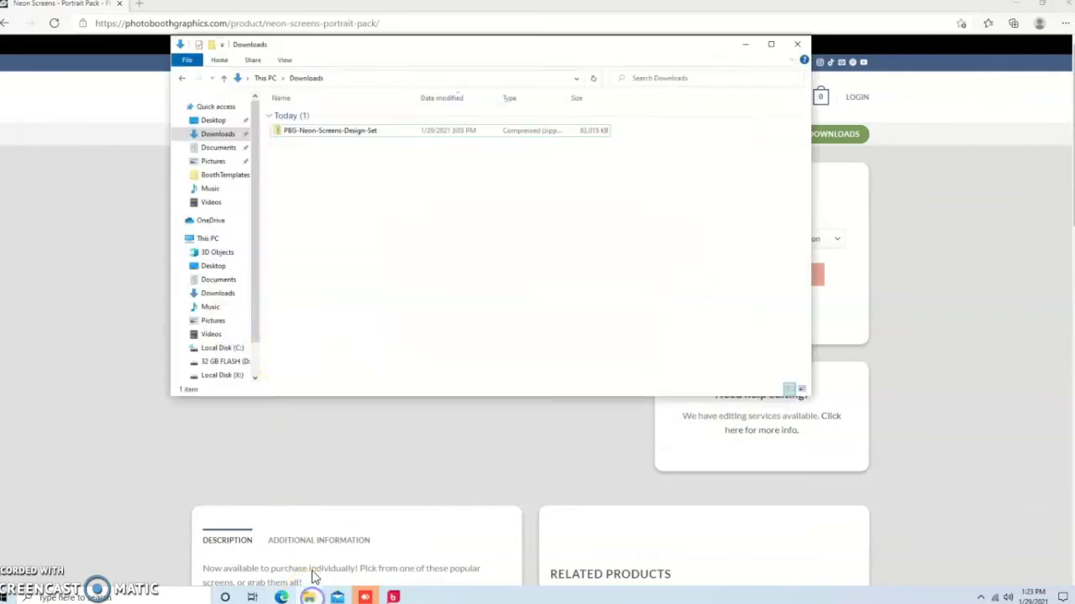
{"action": "left_click", "coordinate": [217, 134]}
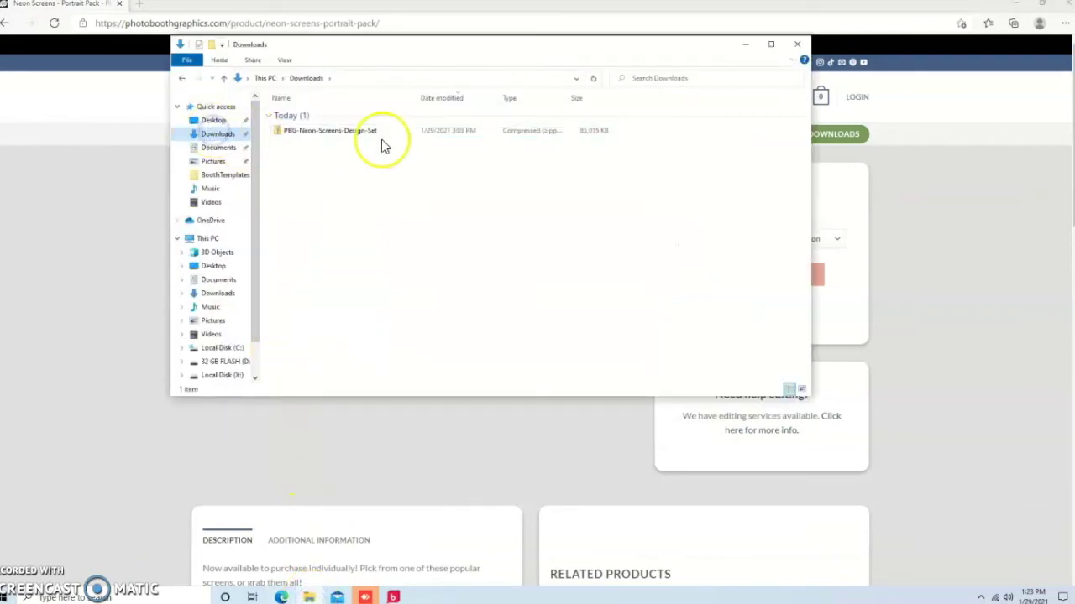
{"action": "left_click", "coordinate": [302, 133]}
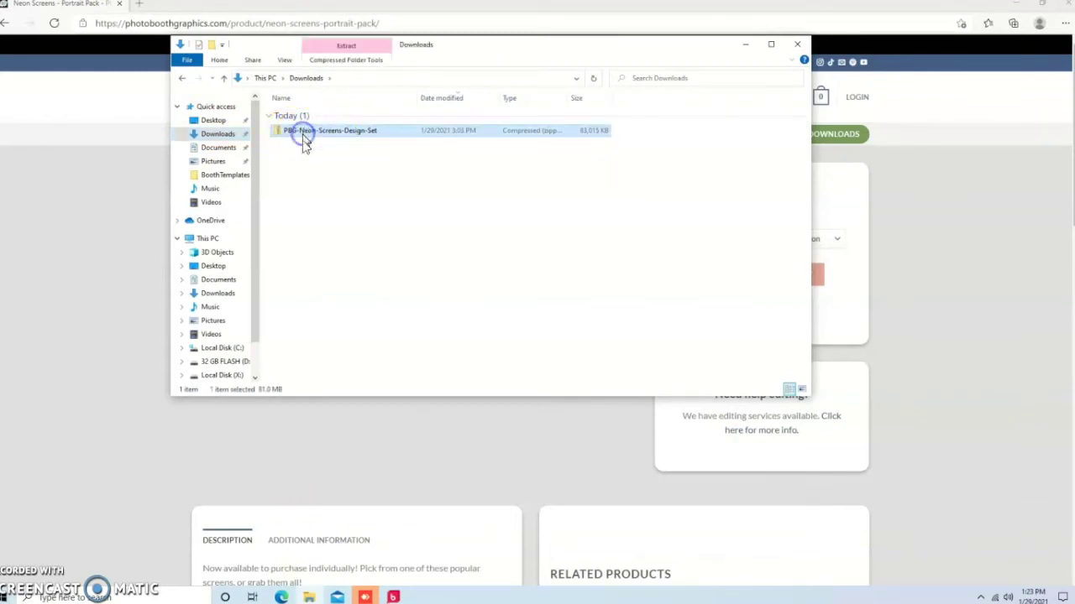
{"action": "left_click", "coordinate": [342, 64]}
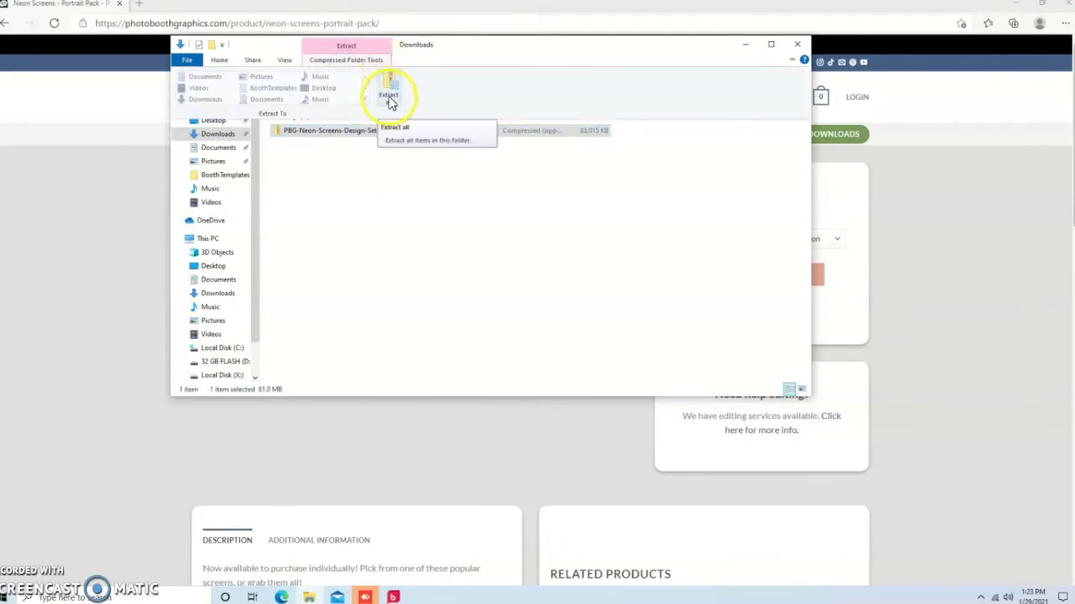
{"action": "left_click", "coordinate": [389, 84]}
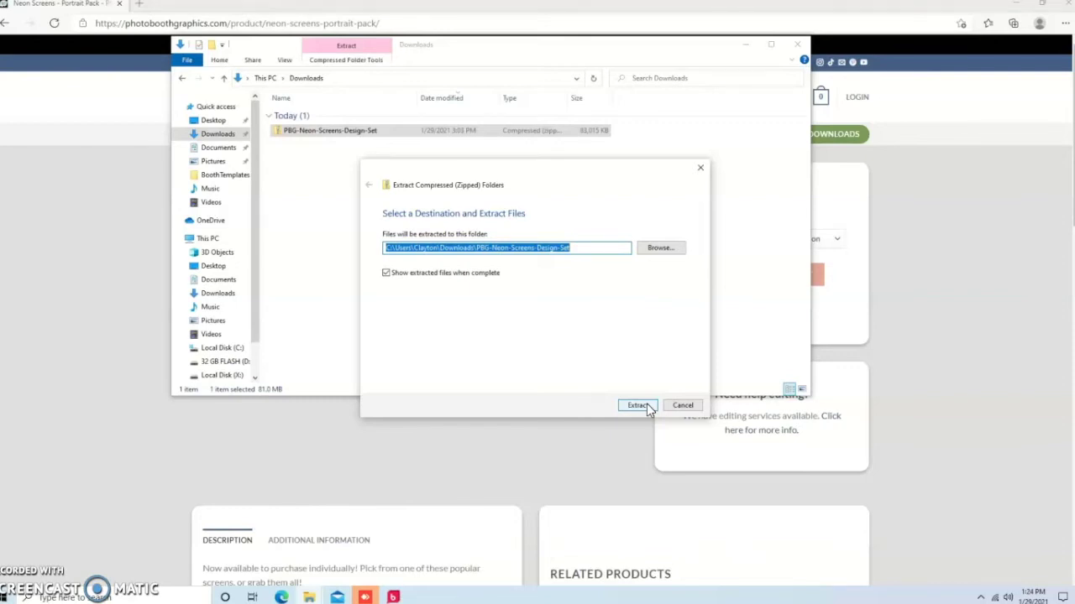
{"action": "left_click", "coordinate": [639, 406]}
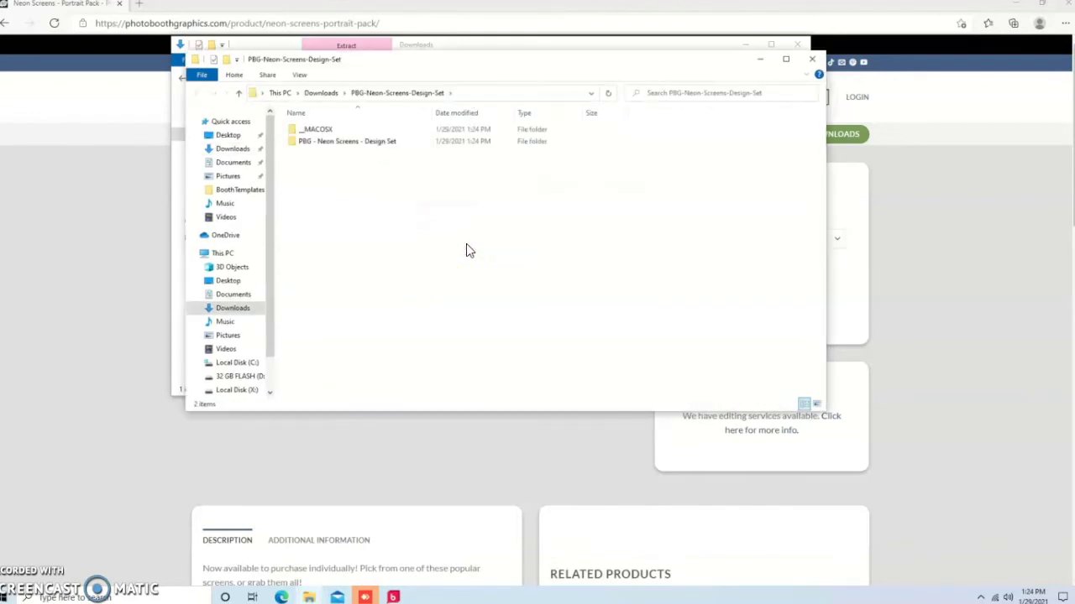
Open the PBG - Neon Screens - Design Set folder, then switch to Darkroom Booth.
{"action": "left_click_drag", "start_coordinate": [413, 65], "coordinate": [413, 104]}
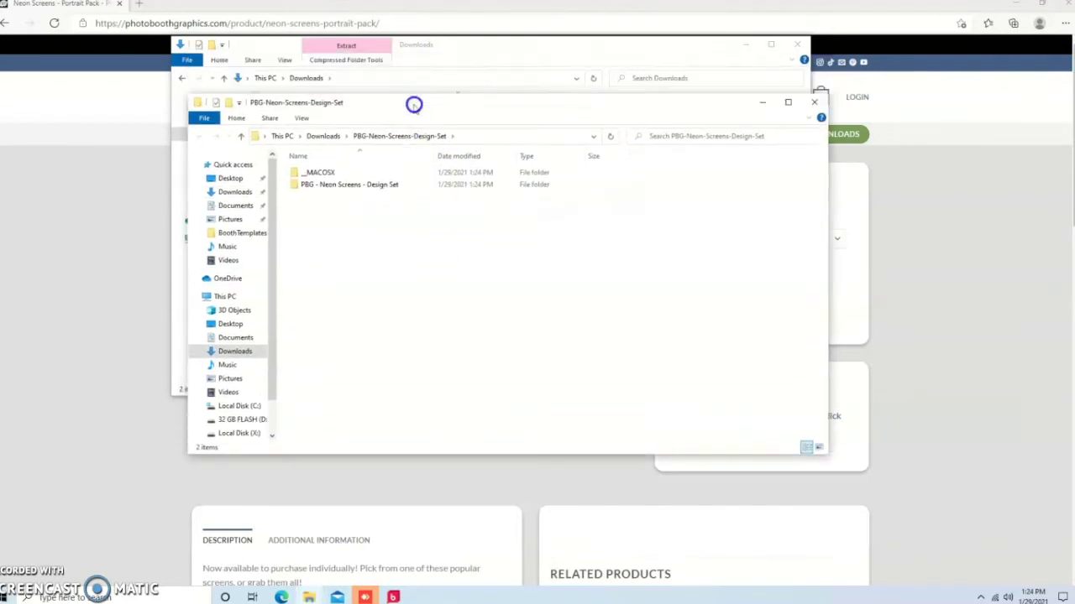
{"action": "double_click", "coordinate": [357, 188]}
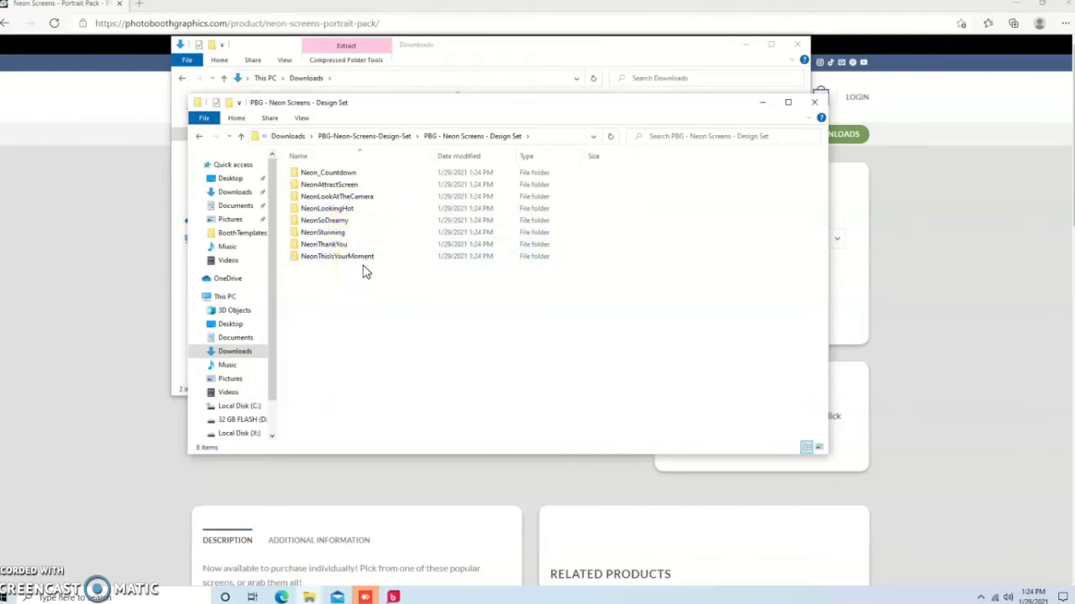
{"action": "left_click", "coordinate": [395, 596]}
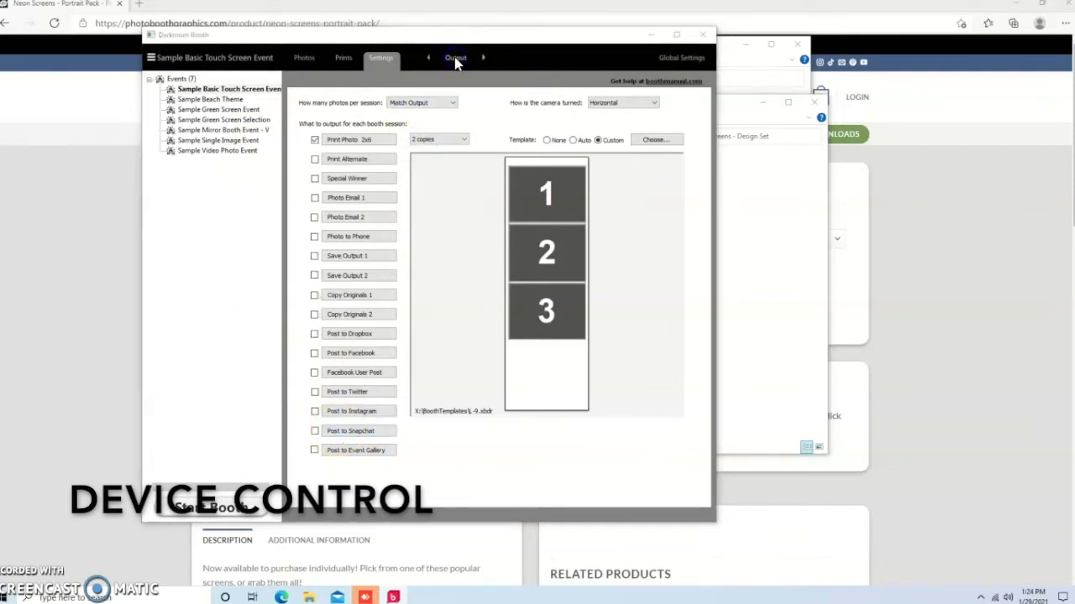
Go to the Device Control settings page and maximize the Darkroom Booth window.
{"action": "left_click", "coordinate": [456, 60]}
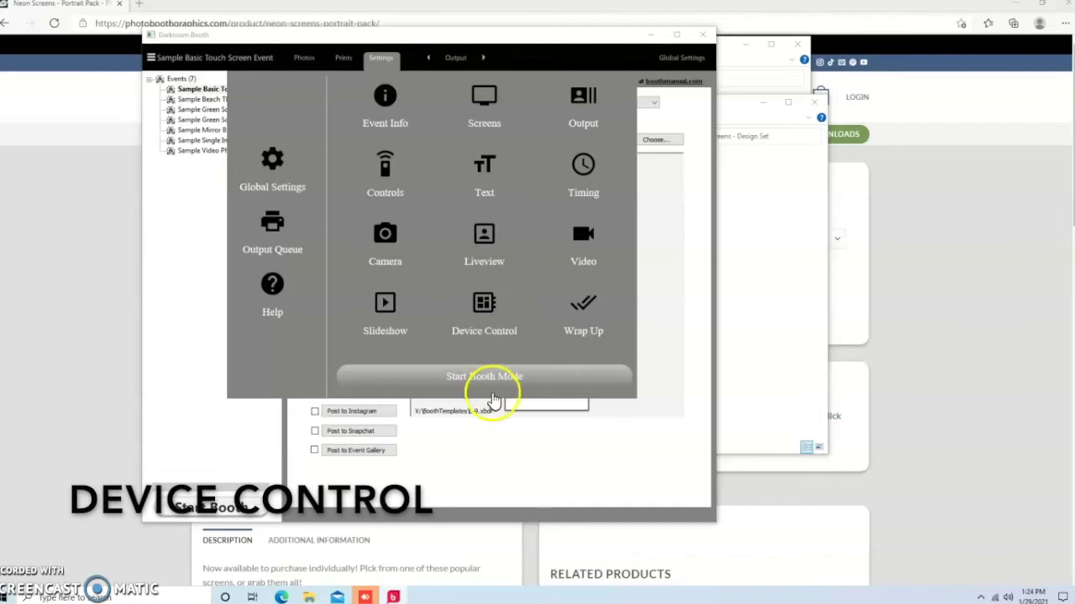
{"action": "left_click", "coordinate": [492, 334]}
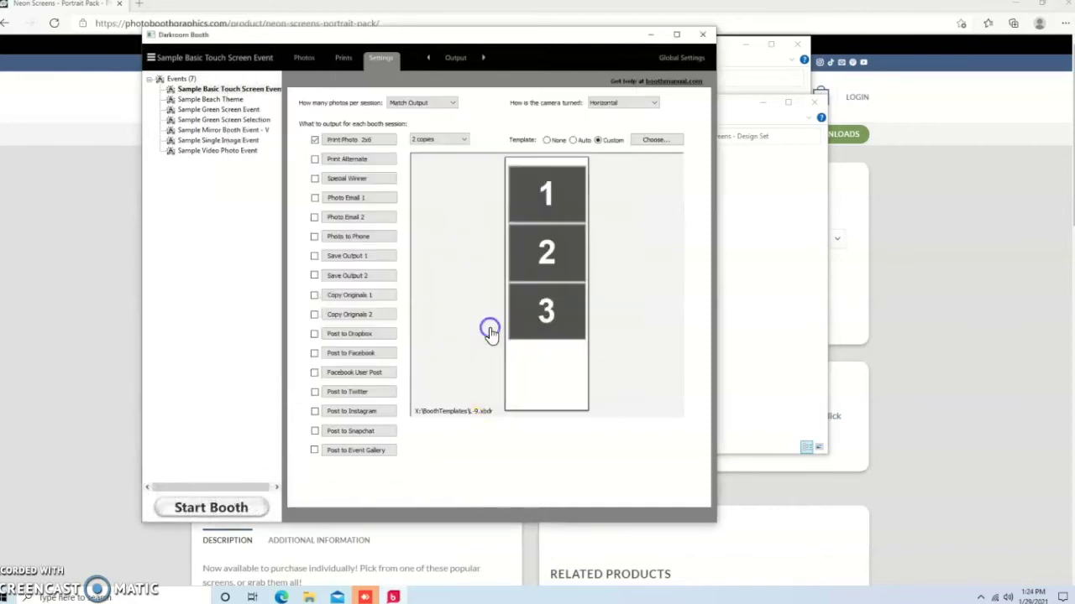
{"action": "left_click", "coordinate": [676, 36]}
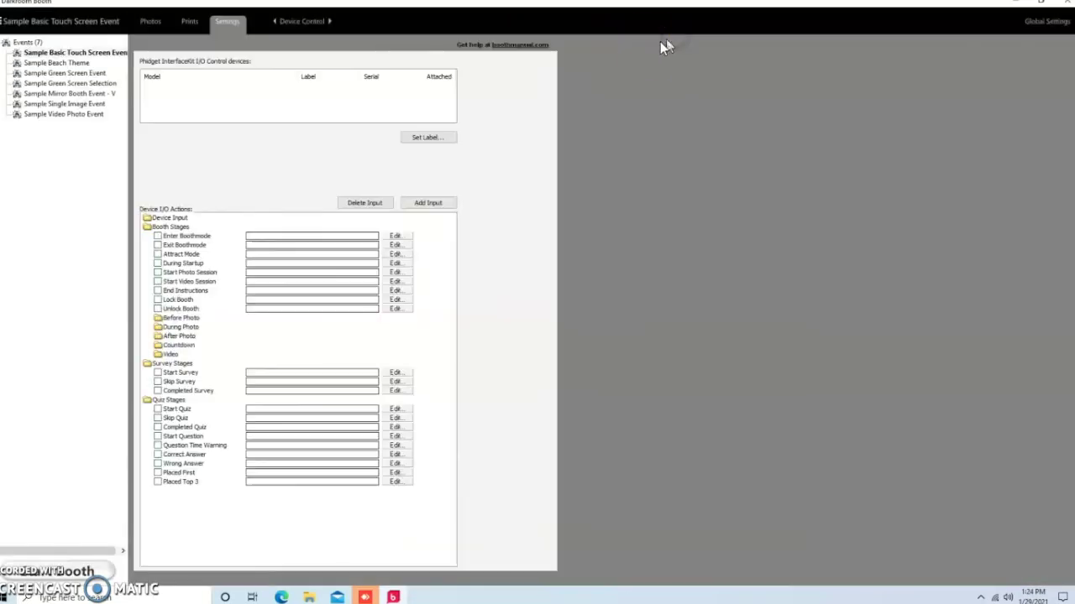
Enable Attract Mode and add a video action that loops, keeps aspect ratio and plays fullscreen.
{"action": "left_click", "coordinate": [158, 254]}
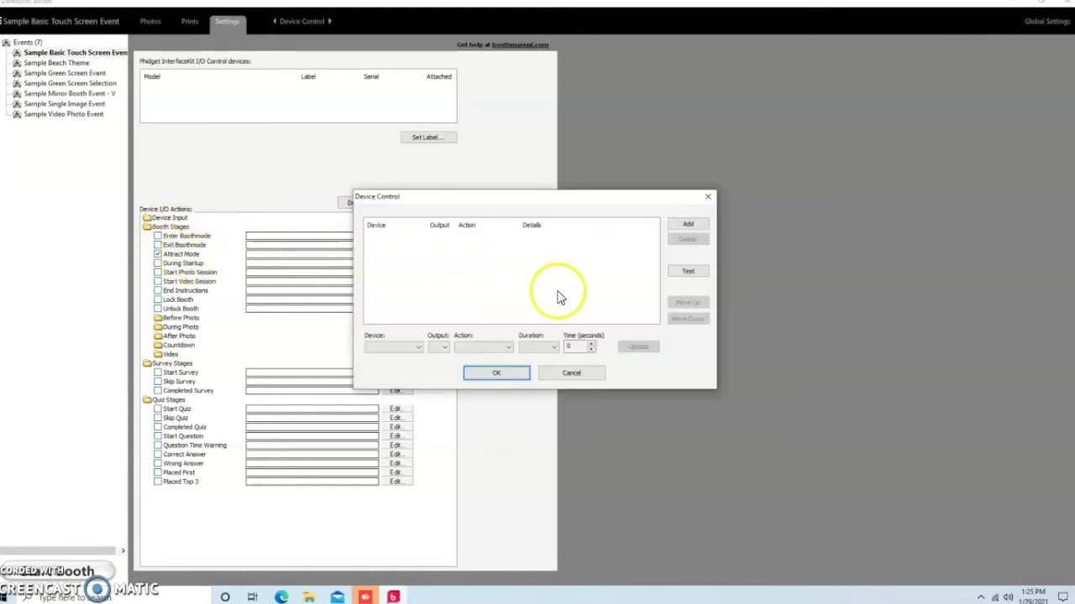
{"action": "left_click", "coordinate": [689, 221]}
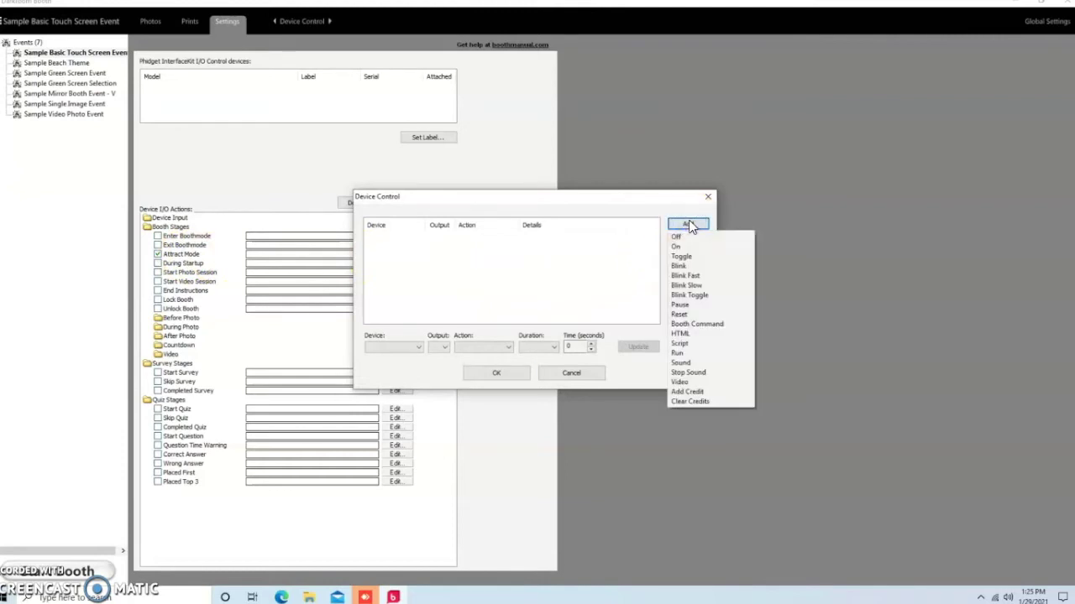
{"action": "left_click", "coordinate": [693, 382]}
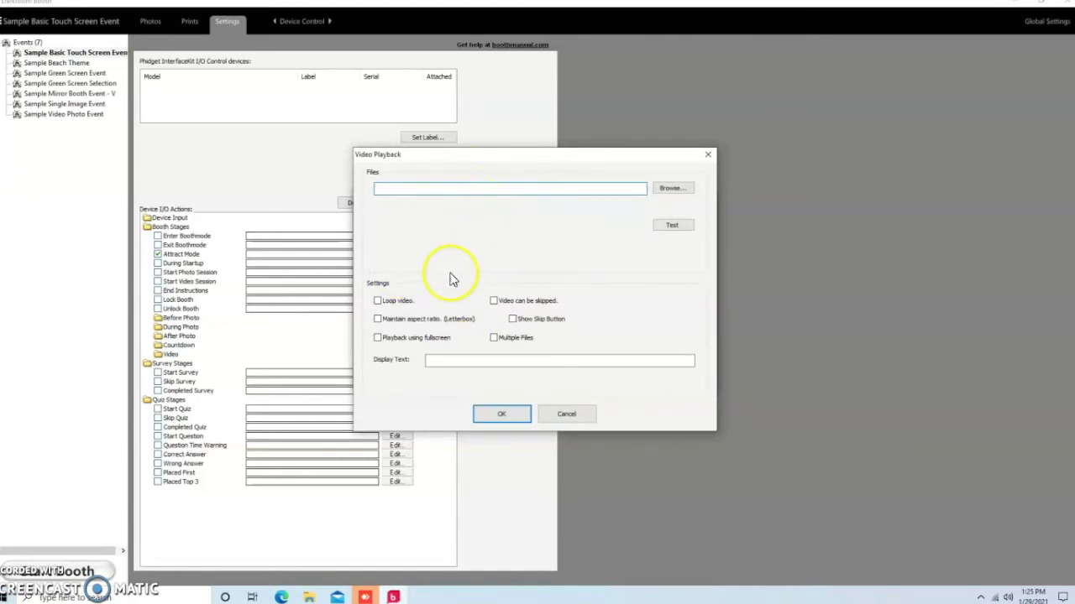
{"action": "left_click", "coordinate": [378, 301]}
{"action": "left_click", "coordinate": [377, 319]}
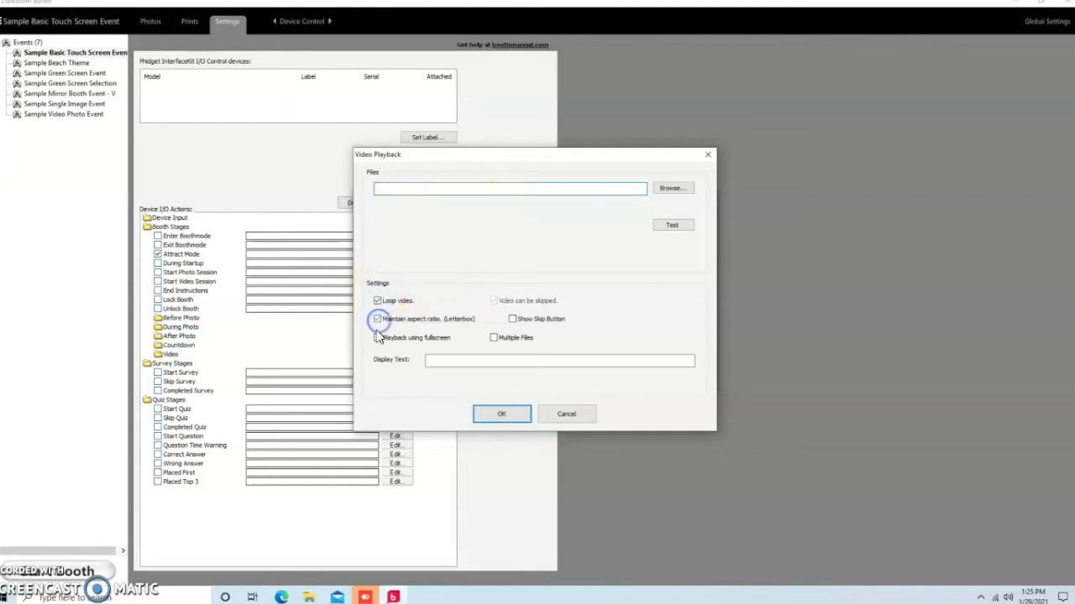
{"action": "left_click", "coordinate": [378, 338]}
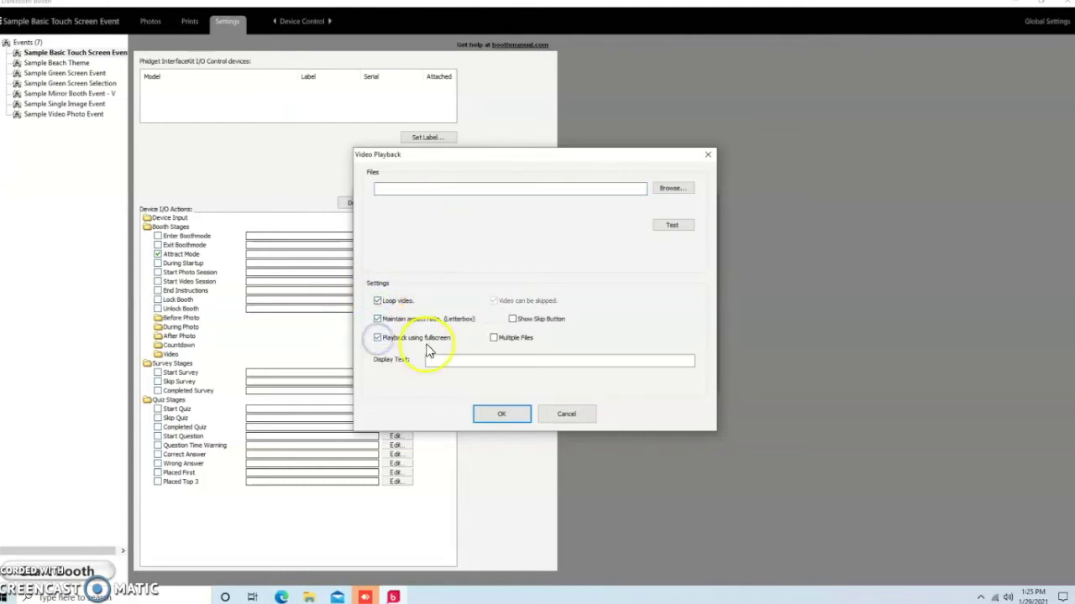
Browse to Downloads > PBG-Neon-Screens-Design-Set > PBG - Neon Screens - Design Set > NeonAttractScreen.
{"action": "left_click", "coordinate": [676, 189]}
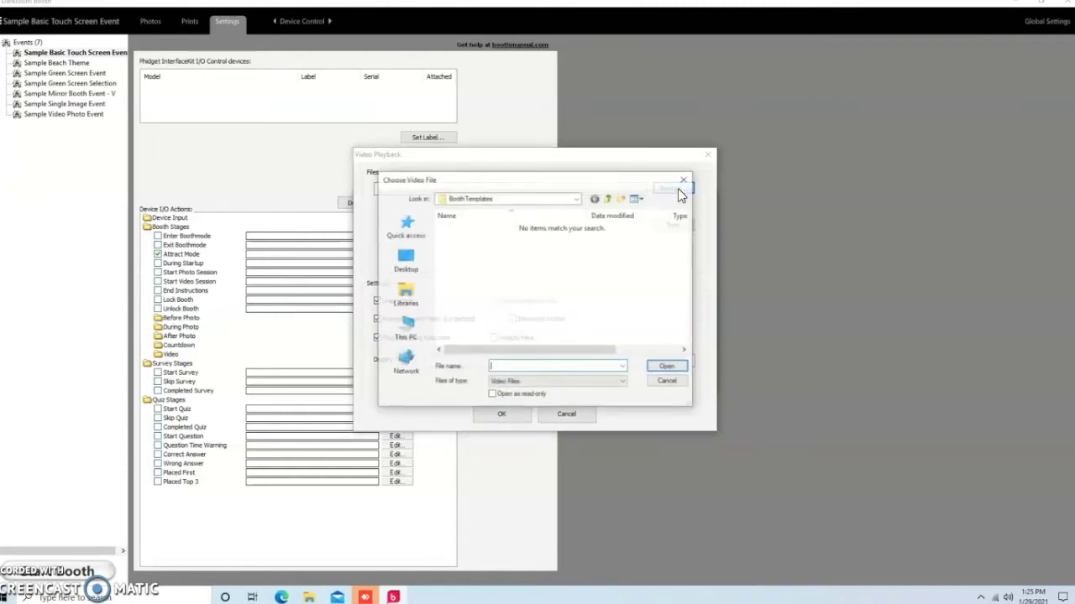
{"action": "left_click", "coordinate": [405, 240]}
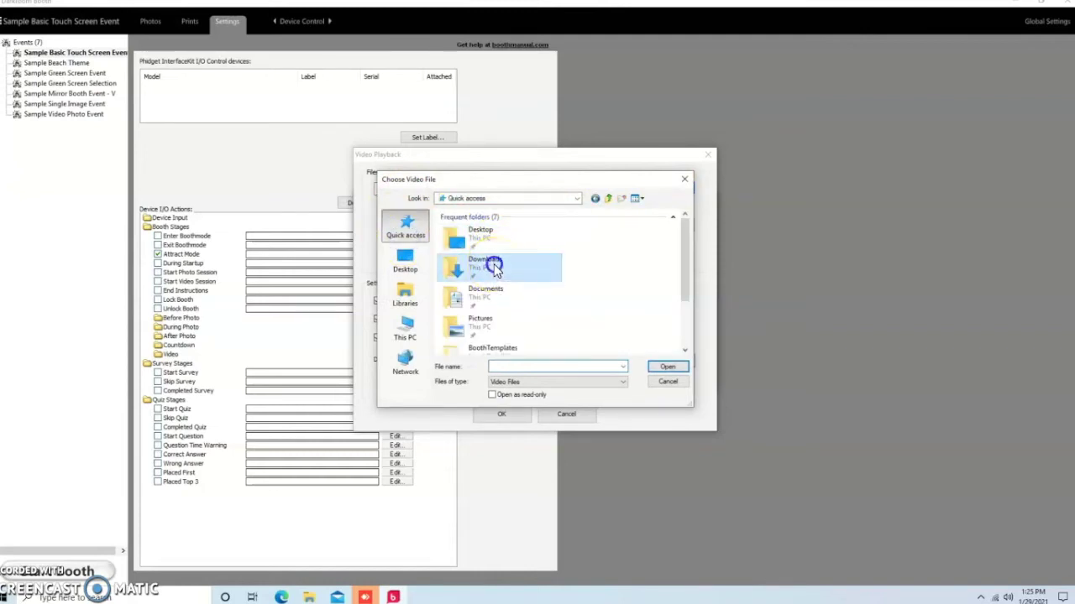
{"action": "double_click", "coordinate": [494, 267]}
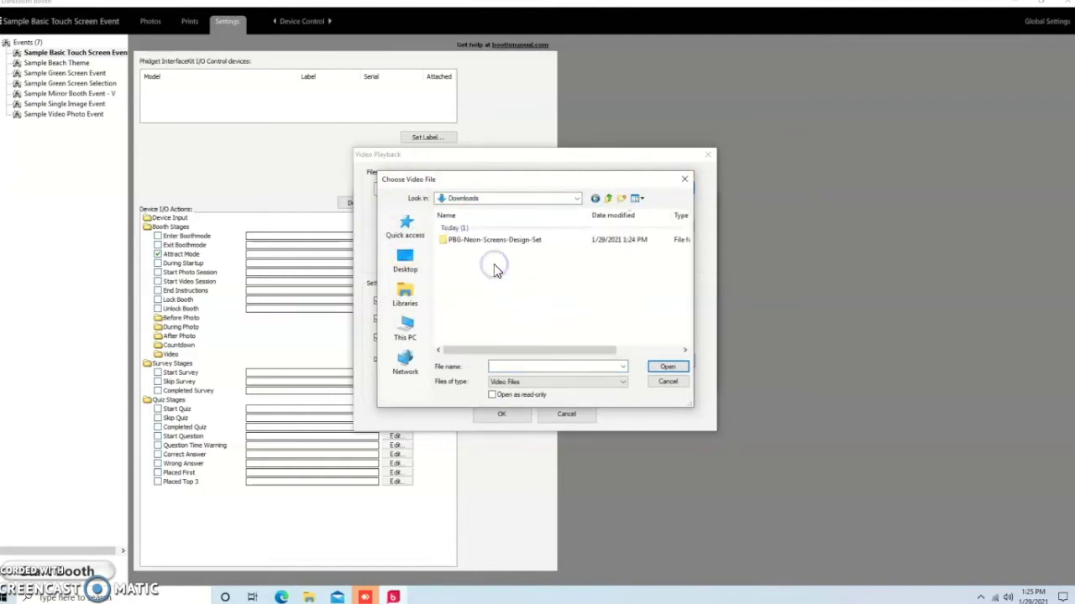
{"action": "left_click", "coordinate": [456, 242]}
{"action": "double_click", "coordinate": [456, 242]}
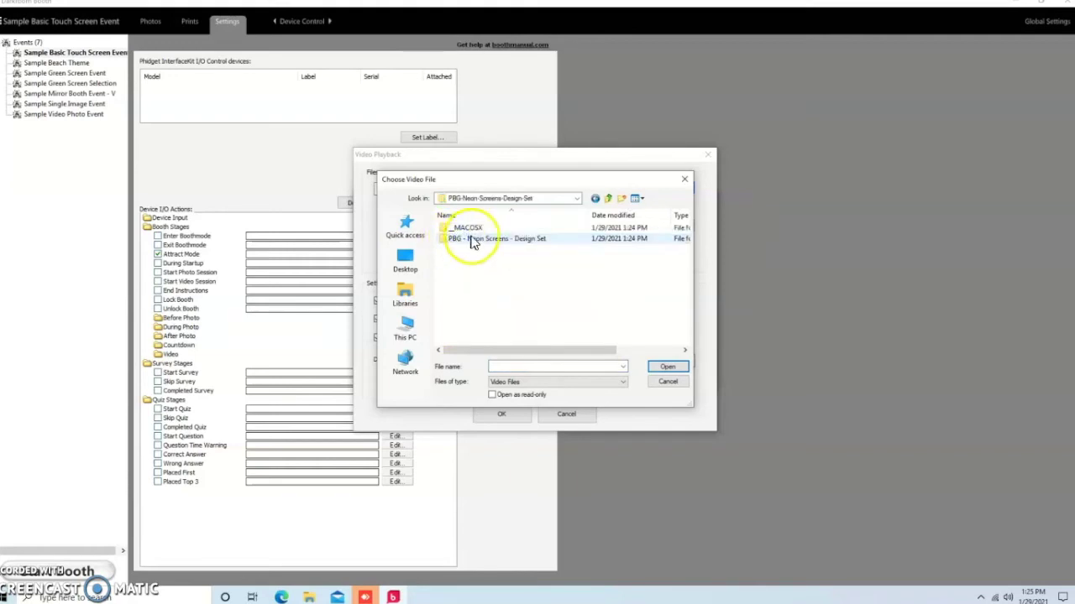
{"action": "double_click", "coordinate": [480, 242]}
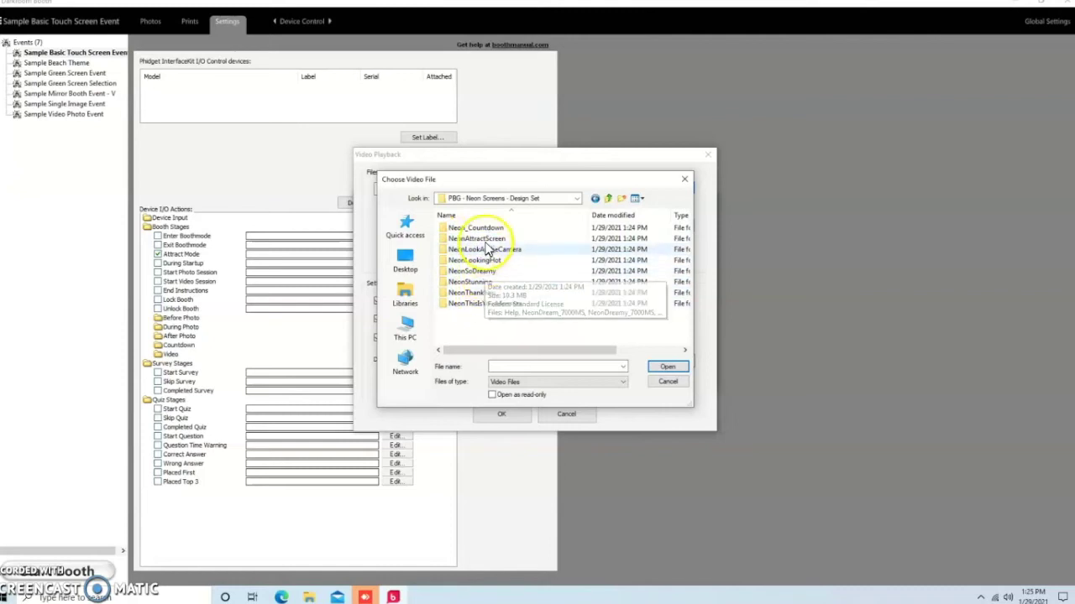
{"action": "left_click", "coordinate": [465, 240]}
{"action": "double_click", "coordinate": [464, 240]}
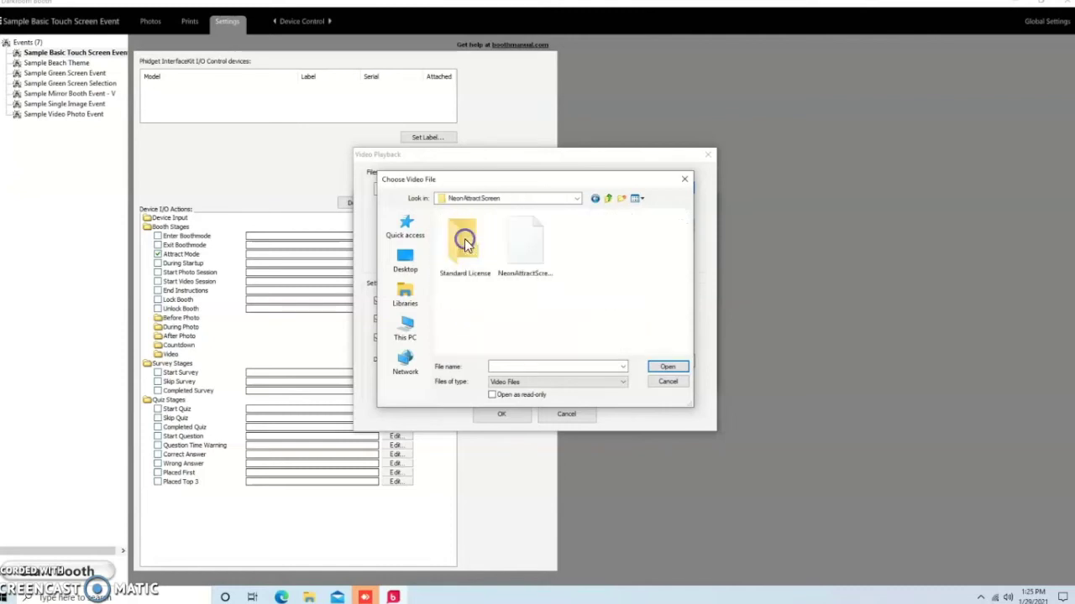
Load NeonAttractScreen_10000MS.mp4 as the Attract Mode video and confirm the playback settings.
{"action": "left_click", "coordinate": [530, 241]}
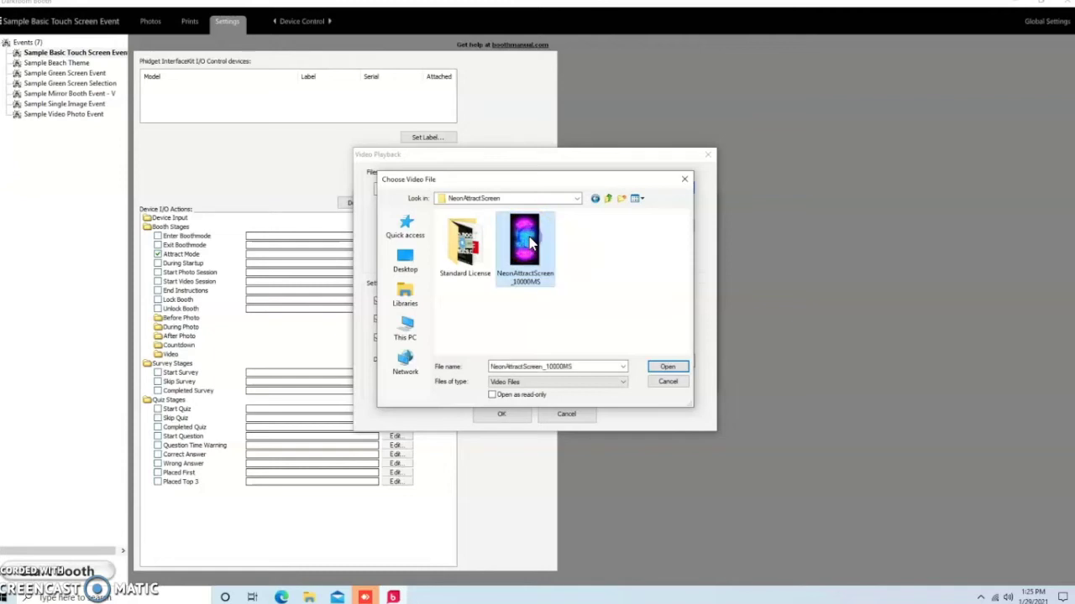
{"action": "left_click", "coordinate": [534, 289]}
{"action": "left_click", "coordinate": [519, 285]}
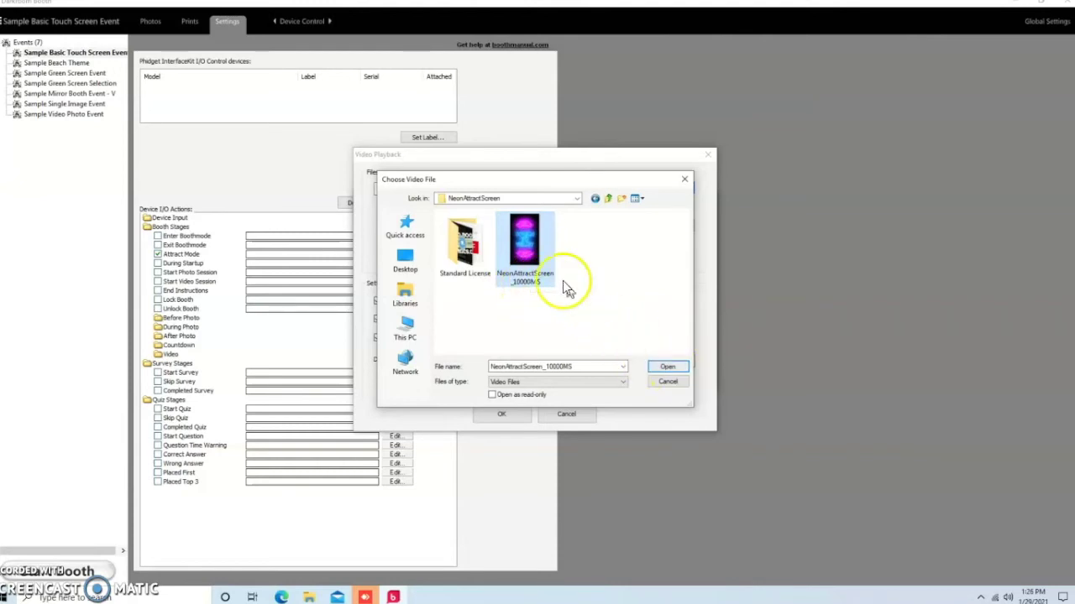
{"action": "left_click", "coordinate": [665, 367]}
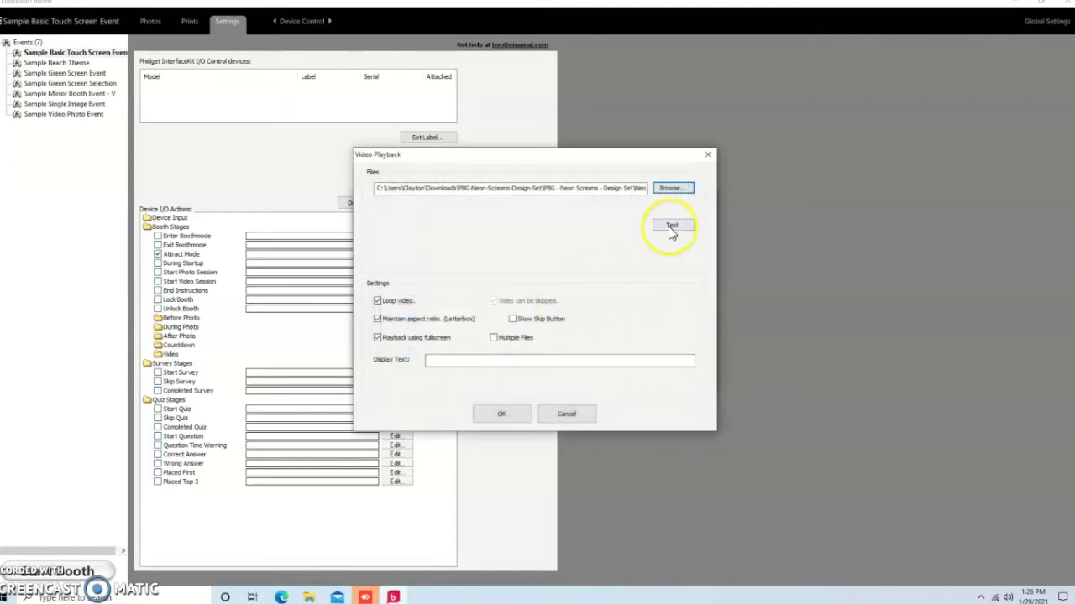
{"action": "left_click", "coordinate": [499, 415]}
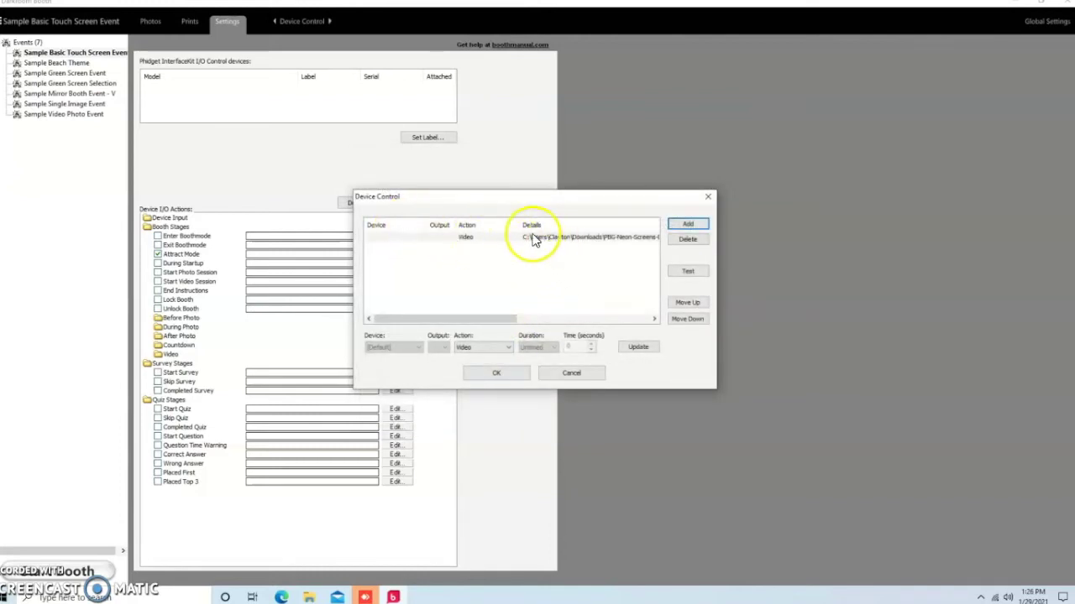
{"action": "left_click_drag", "start_coordinate": [451, 318], "coordinate": [598, 316]}
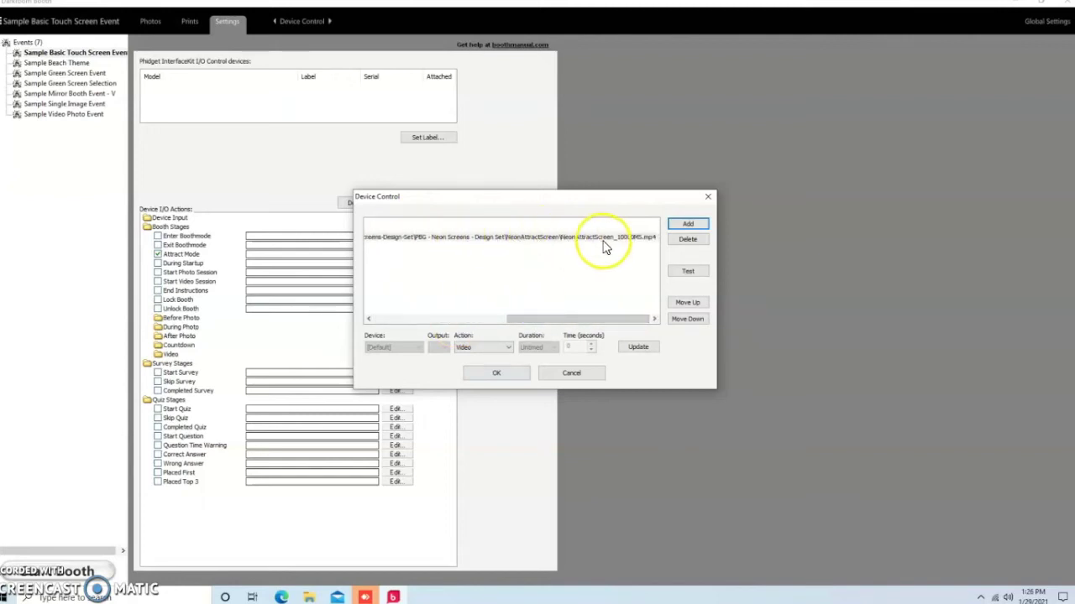
Save Attract Mode's actions, then give During Startup a Start Session booth command.
{"action": "left_click", "coordinate": [495, 374]}
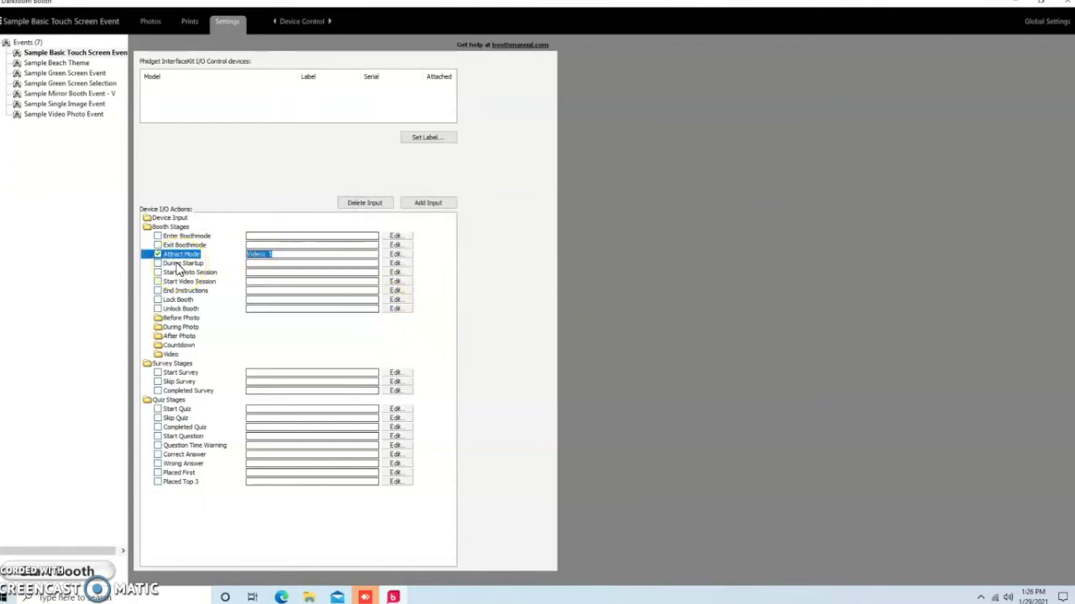
{"action": "left_click", "coordinate": [171, 270]}
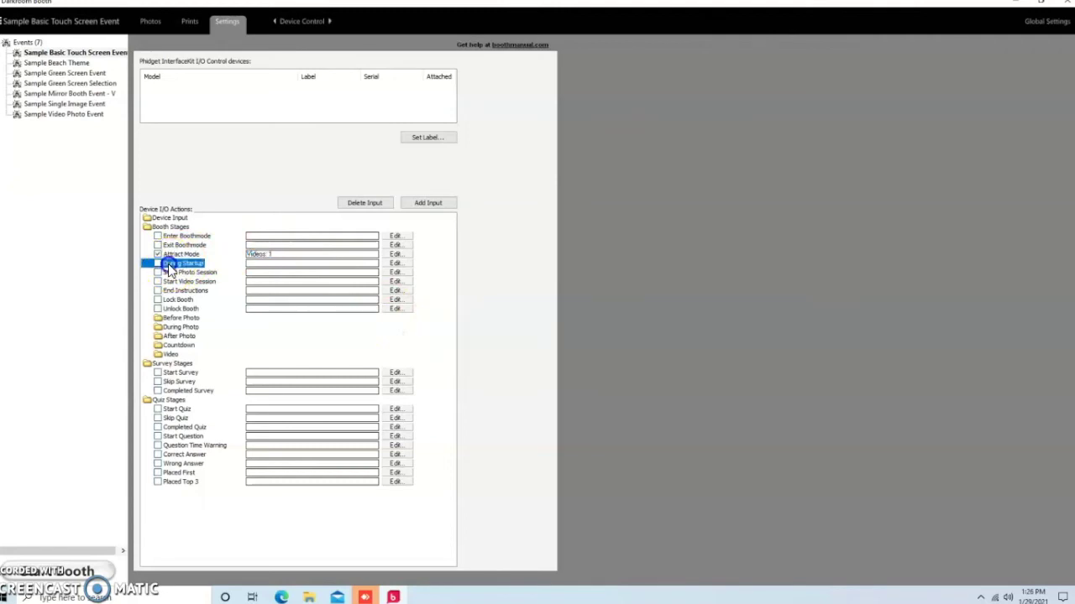
{"action": "left_click", "coordinate": [476, 260]}
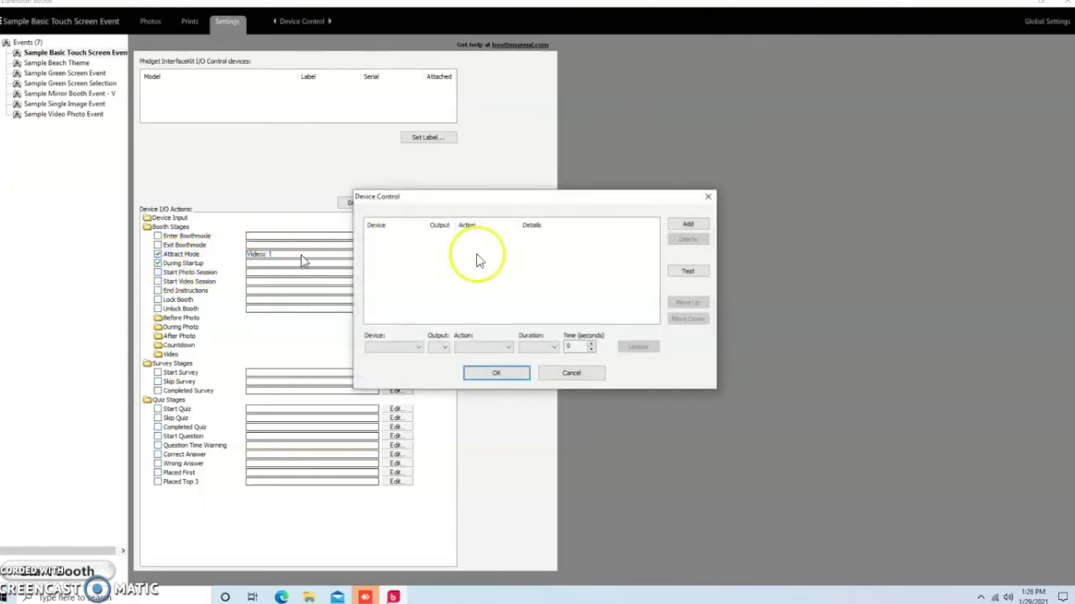
{"action": "left_click", "coordinate": [688, 226]}
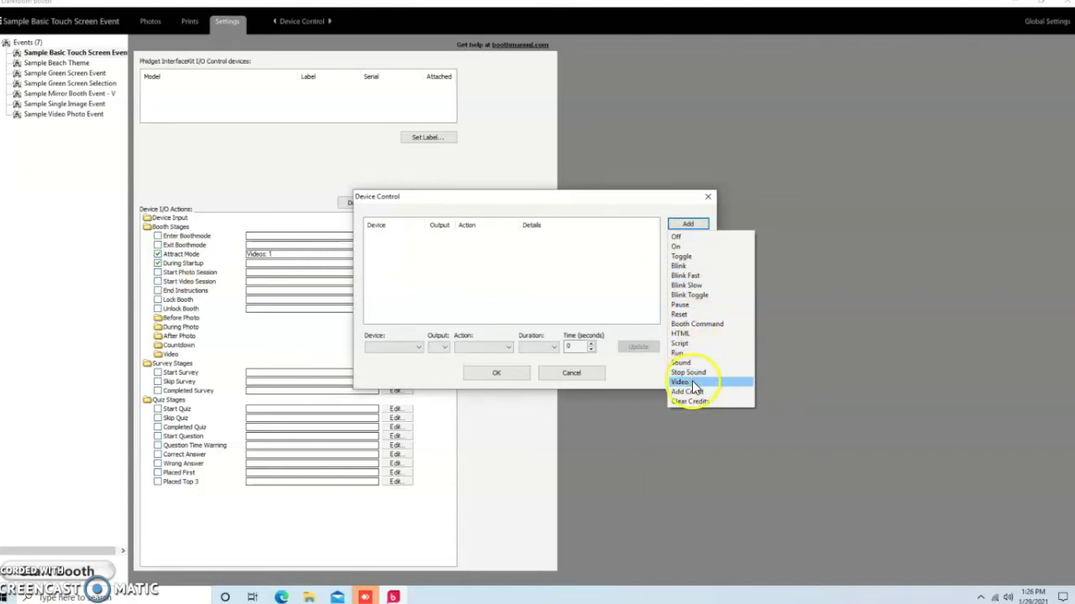
{"action": "left_click", "coordinate": [687, 325]}
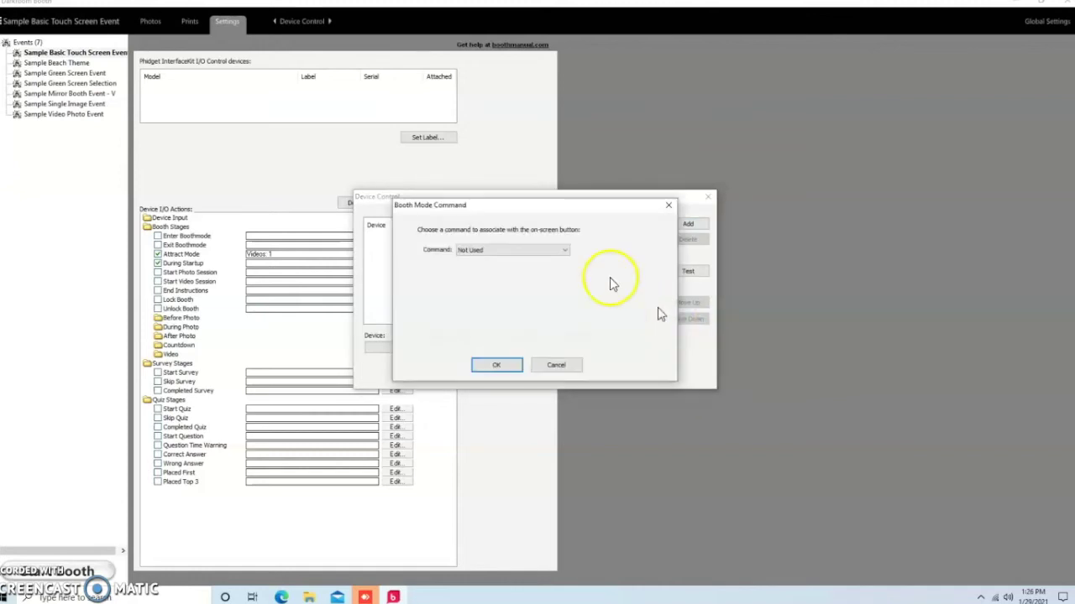
{"action": "left_click", "coordinate": [499, 249]}
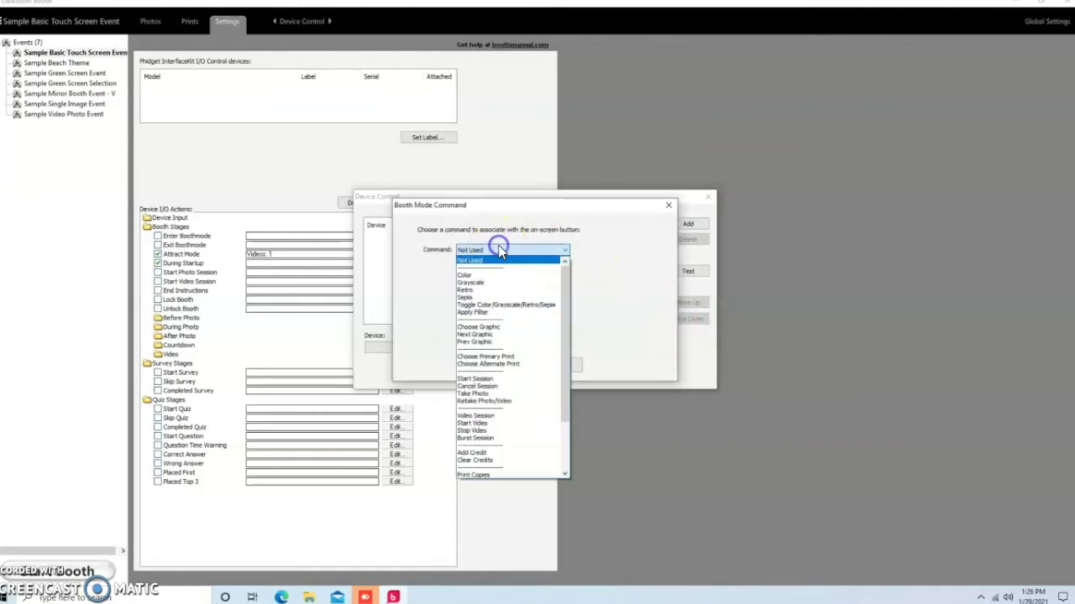
{"action": "left_click", "coordinate": [482, 379]}
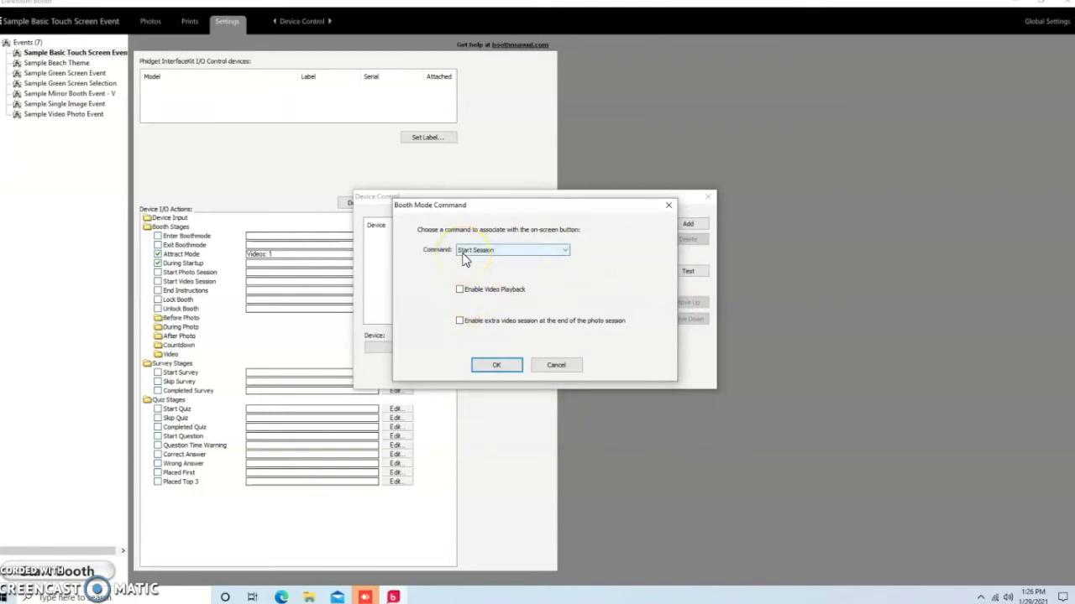
{"action": "left_click", "coordinate": [497, 364]}
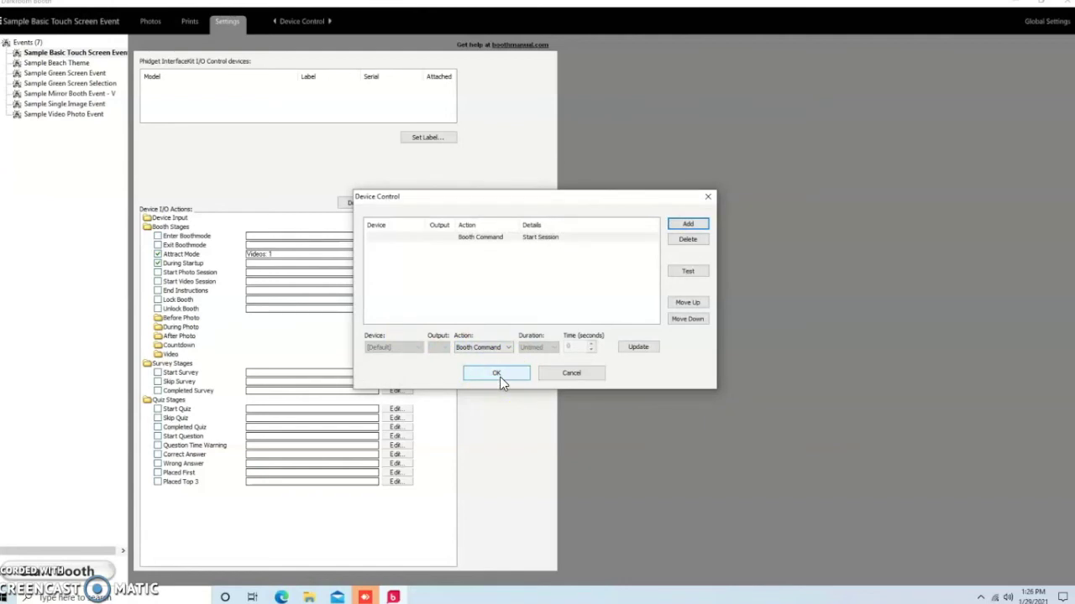
{"action": "left_click", "coordinate": [498, 375]}
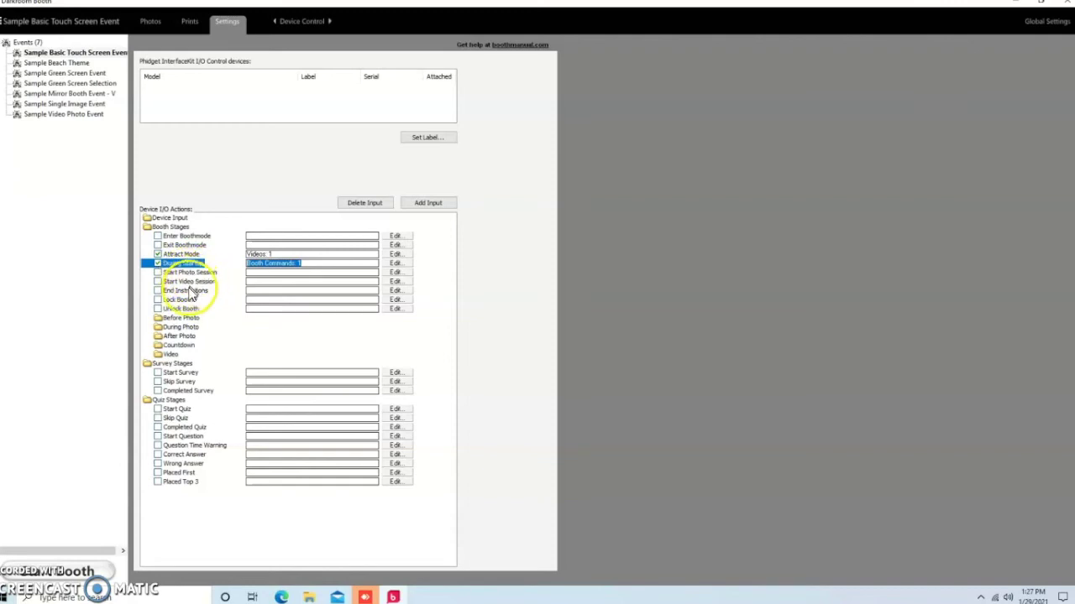
Enable End Instructions and add a video action loading NeonThankYou_7000MS from the NeonThankYou folder.
{"action": "double_click", "coordinate": [193, 291]}
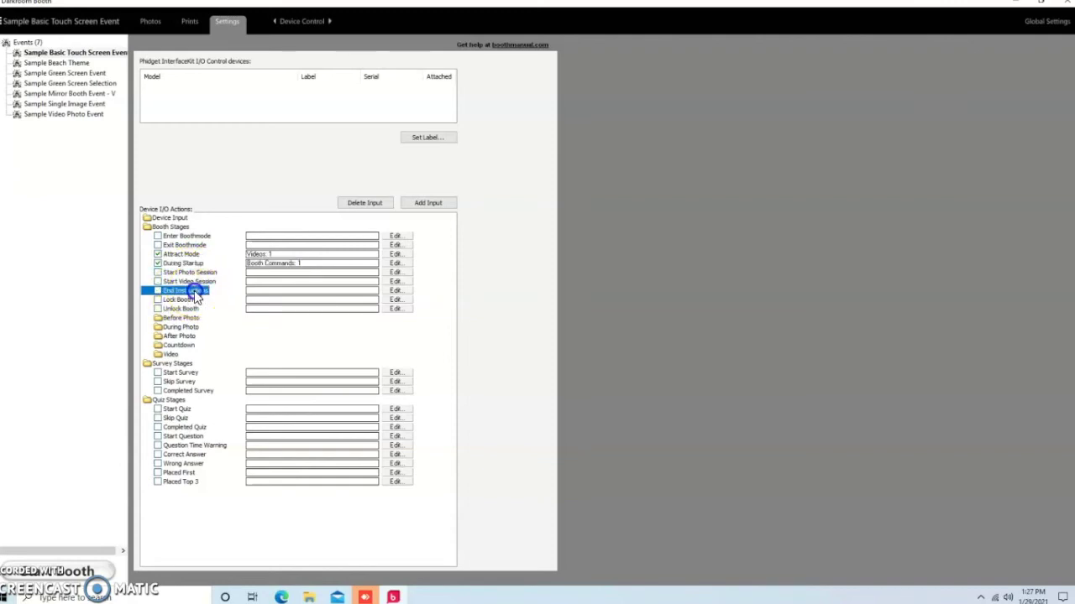
{"action": "left_click", "coordinate": [680, 226]}
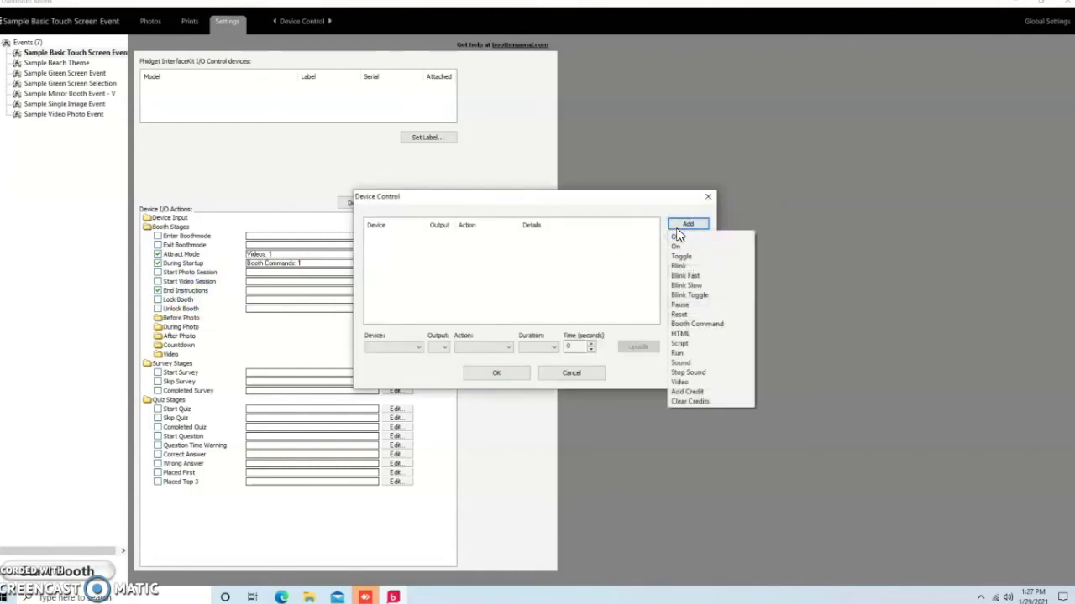
{"action": "left_click", "coordinate": [684, 382]}
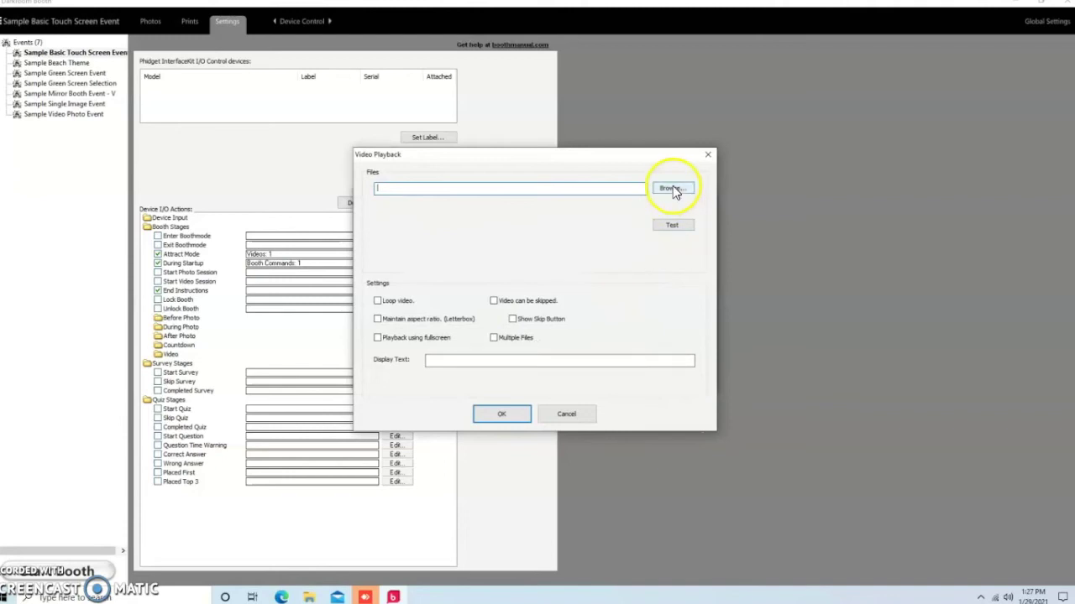
{"action": "left_click", "coordinate": [673, 188]}
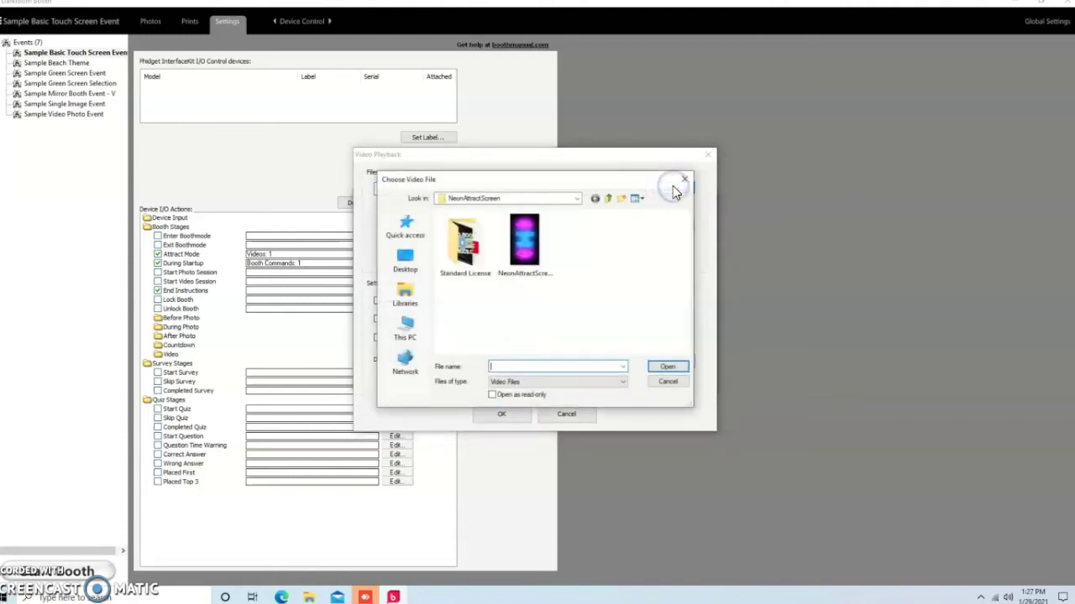
{"action": "left_click", "coordinate": [608, 200]}
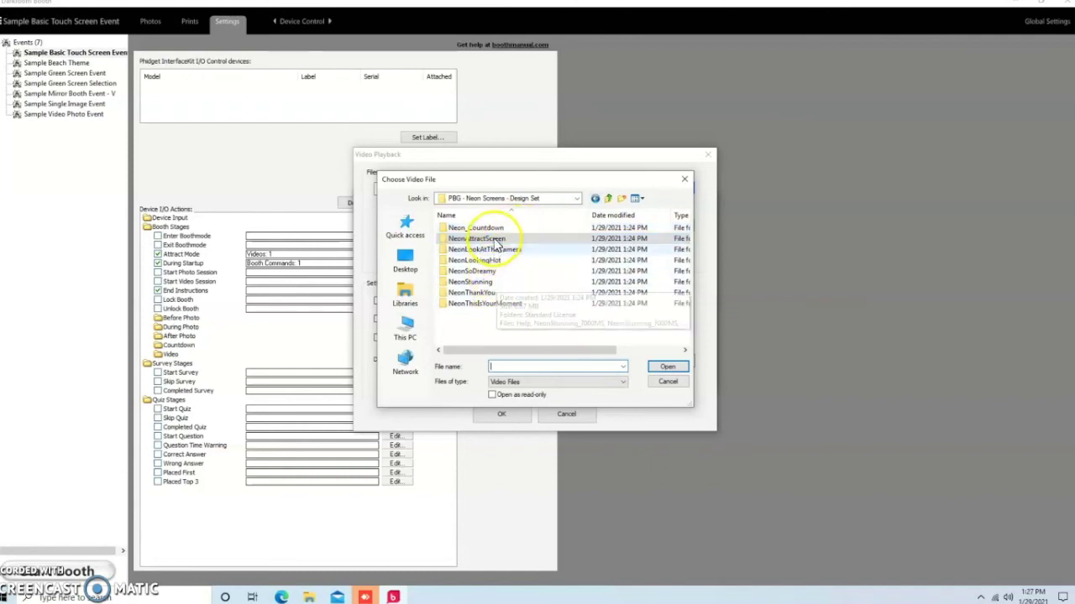
{"action": "left_click", "coordinate": [498, 293]}
{"action": "double_click", "coordinate": [498, 293]}
{"action": "left_click", "coordinate": [524, 247]}
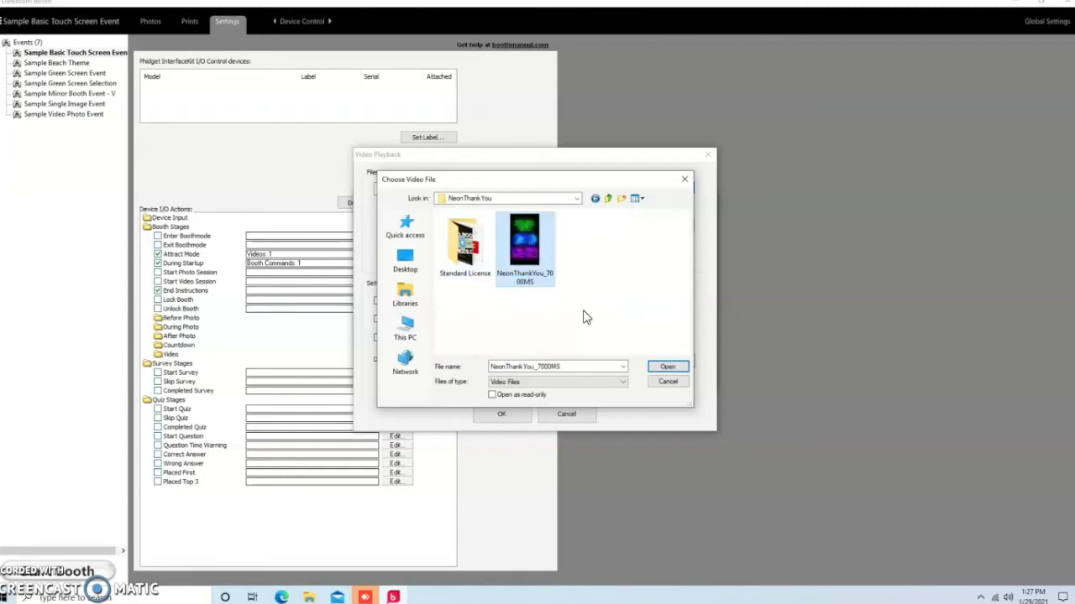
{"action": "left_click", "coordinate": [666, 368]}
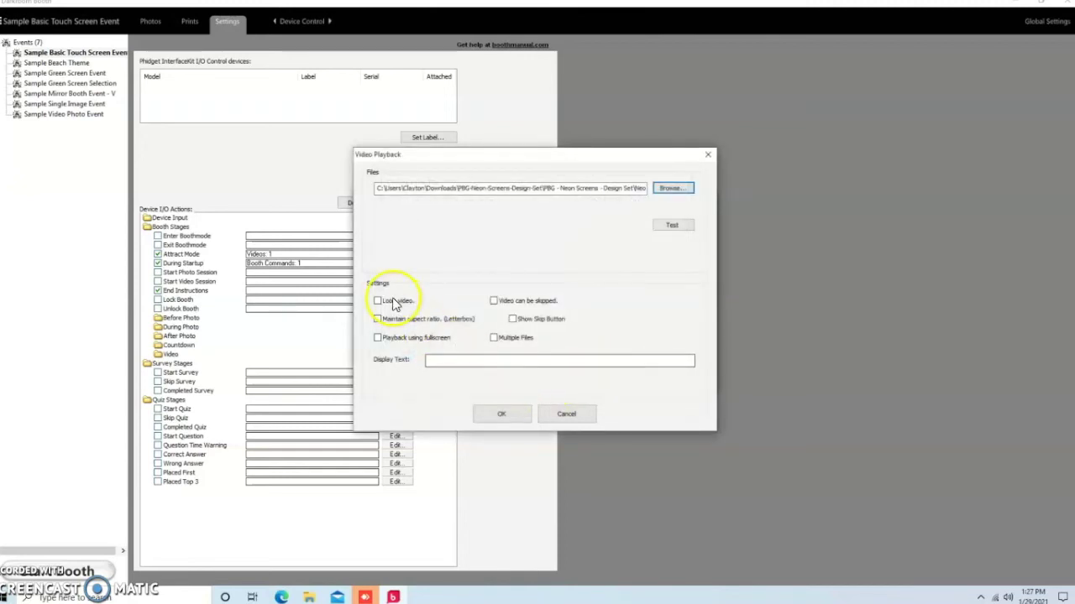
Set the NeonThankYou video to letterbox and play fullscreen without looping, then confirm.
{"action": "left_click", "coordinate": [391, 300]}
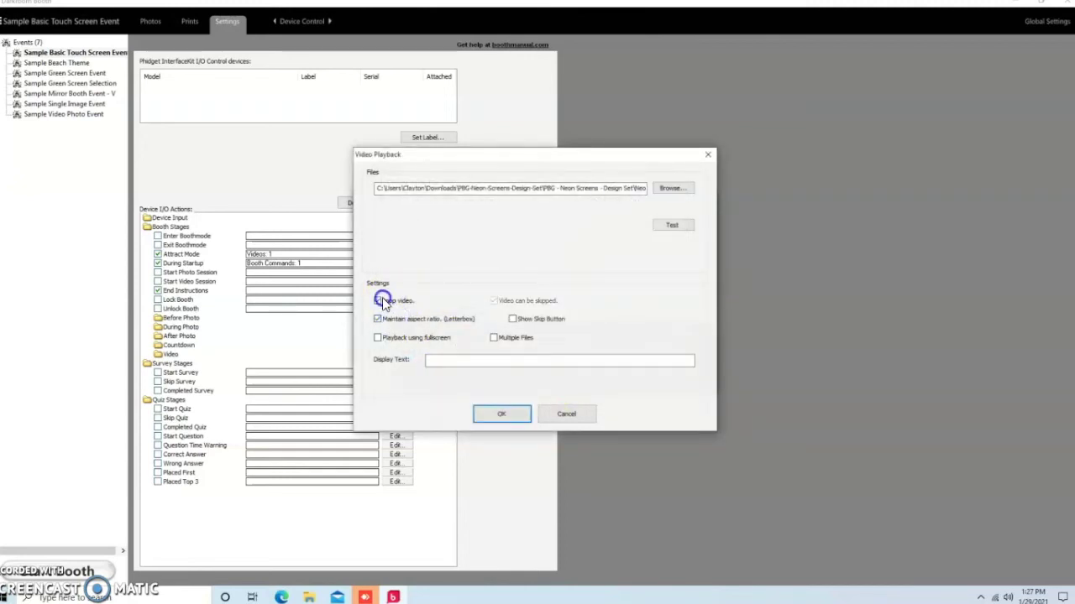
{"action": "left_click", "coordinate": [493, 302]}
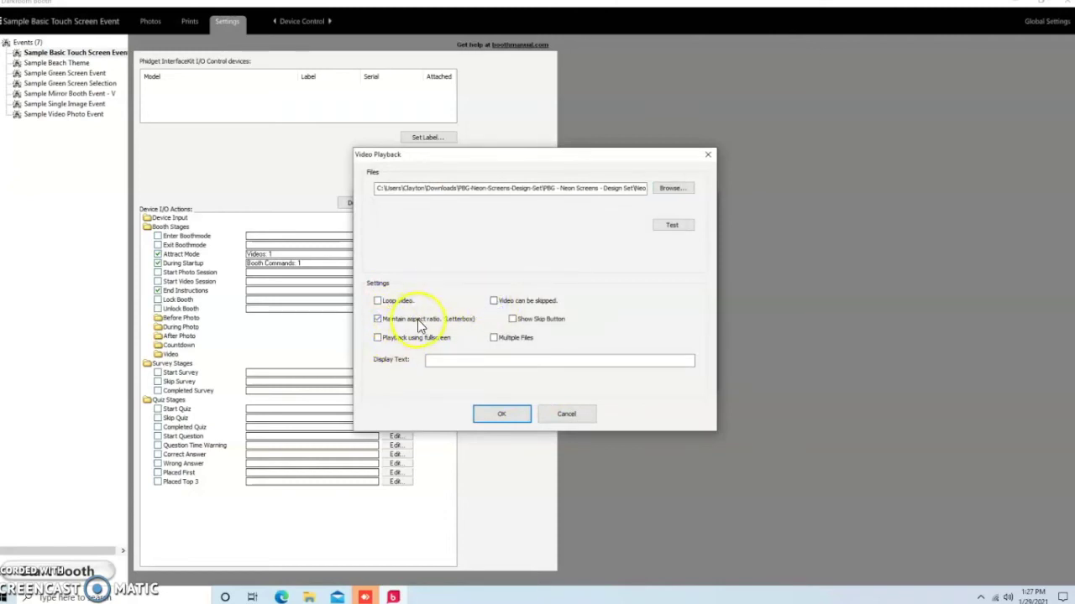
{"action": "left_click", "coordinate": [499, 414]}
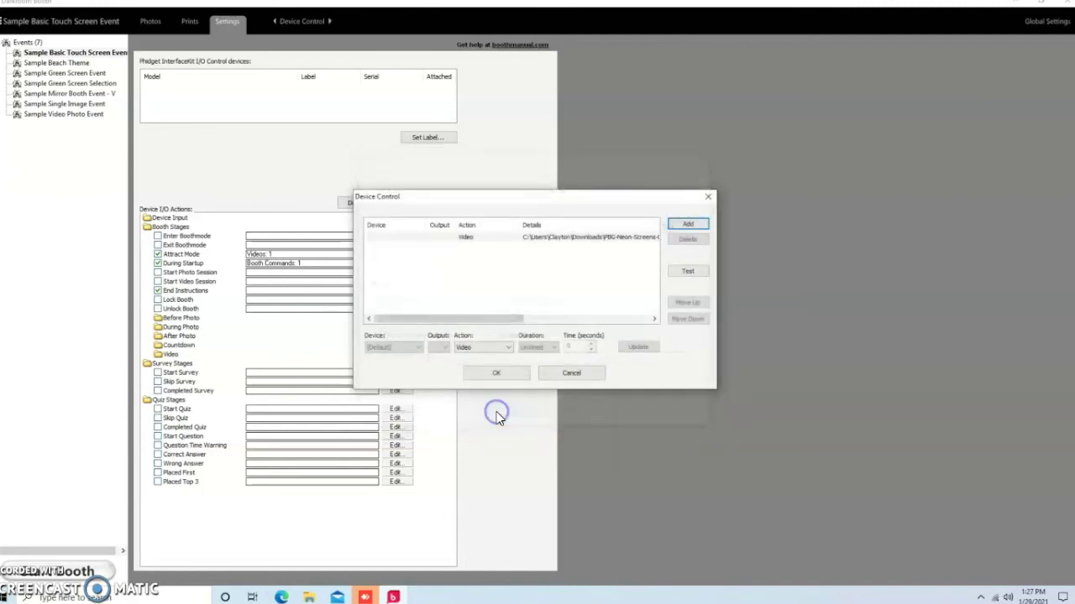
Save End Instructions' actions and enable Before Photo 1 under the expanded Before Photo stages.
{"action": "left_click", "coordinate": [514, 372]}
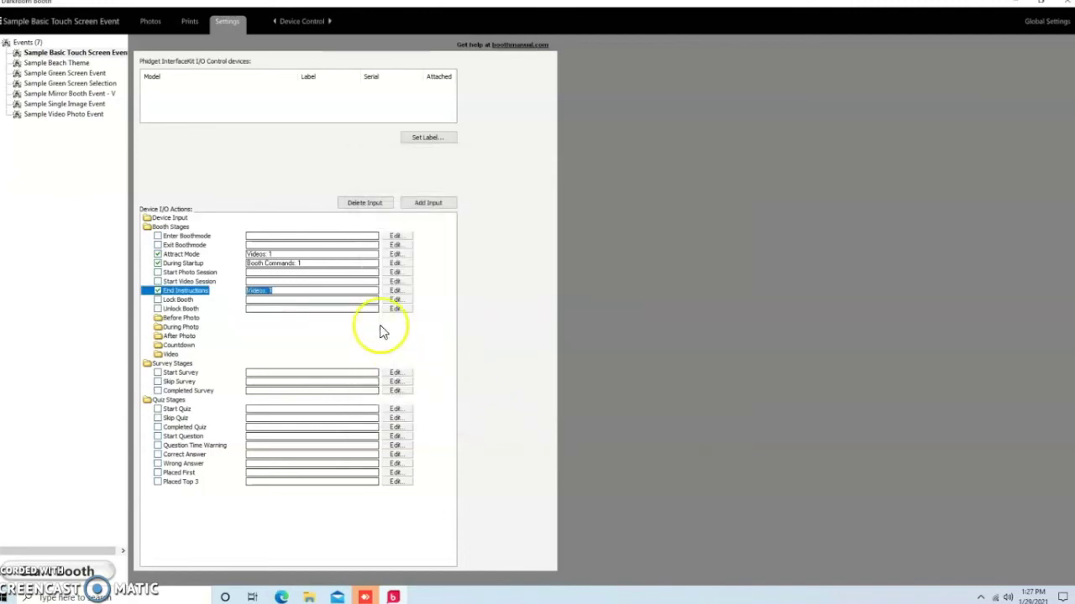
{"action": "double_click", "coordinate": [181, 318]}
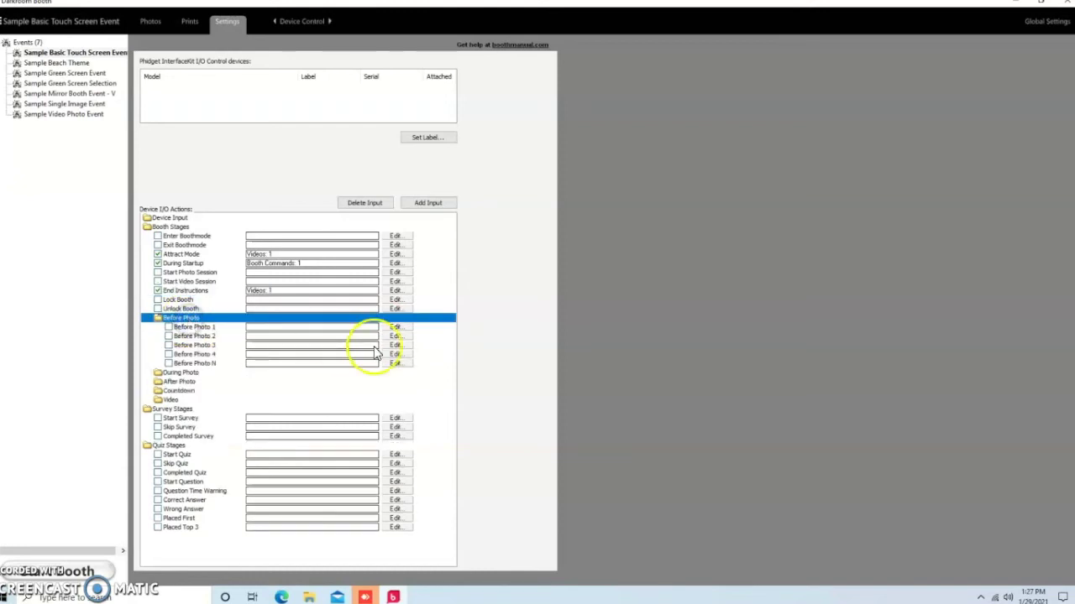
{"action": "left_click", "coordinate": [167, 327]}
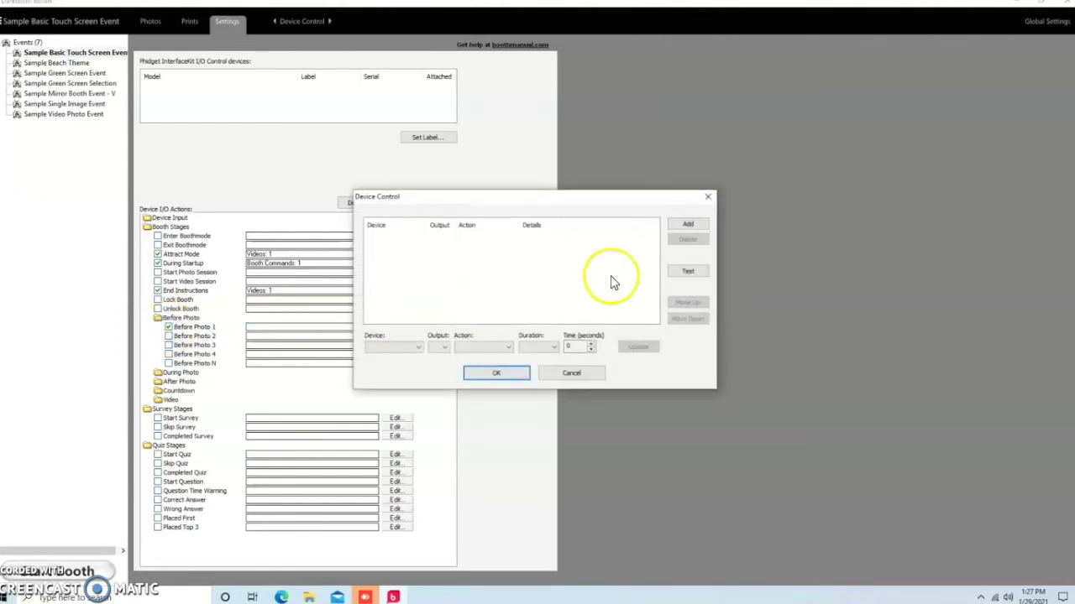
Add a video playback action to Before Photo 1 without choosing a file yet.
{"action": "left_click", "coordinate": [680, 222]}
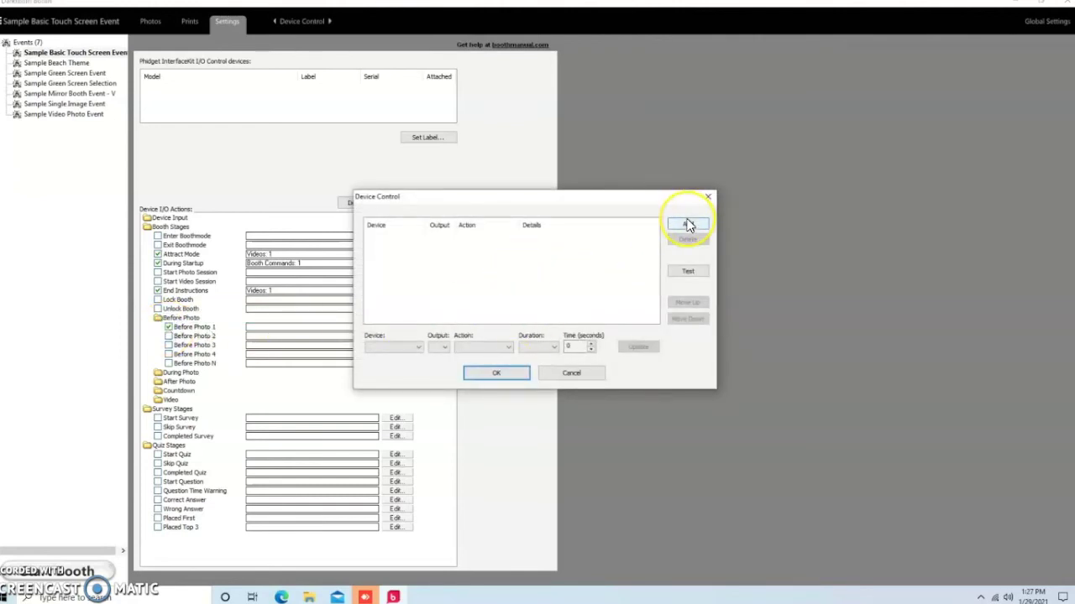
{"action": "left_click", "coordinate": [687, 224]}
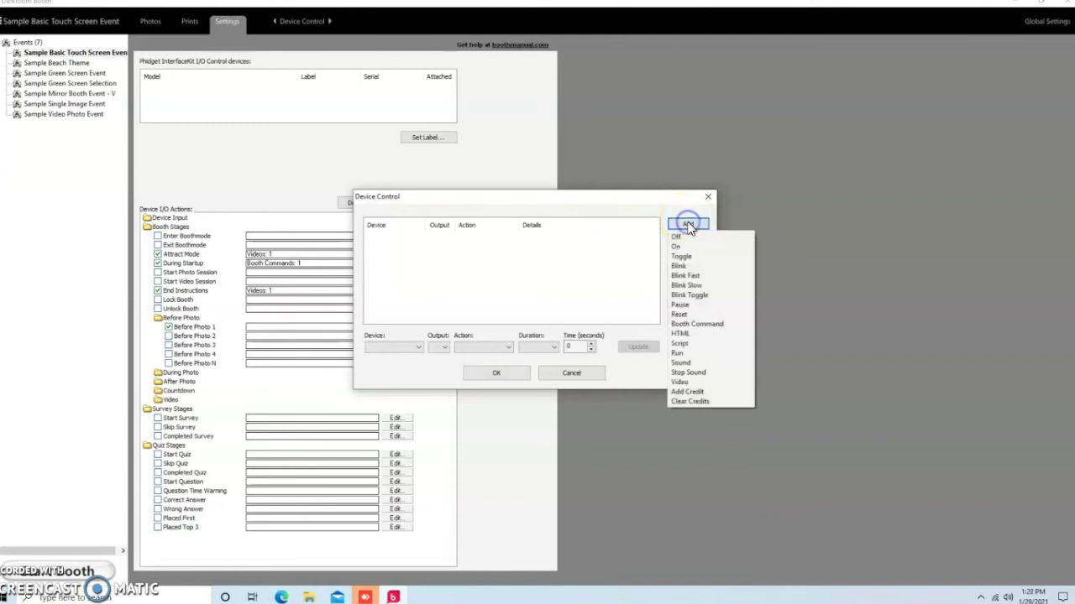
{"action": "left_click", "coordinate": [698, 384]}
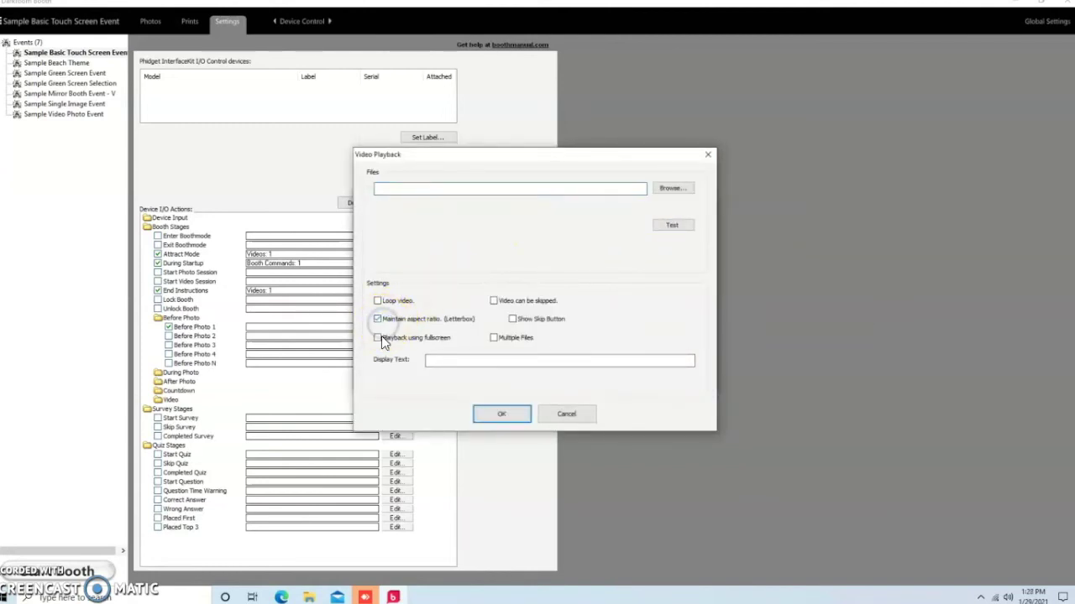
{"action": "left_click", "coordinate": [668, 188]}
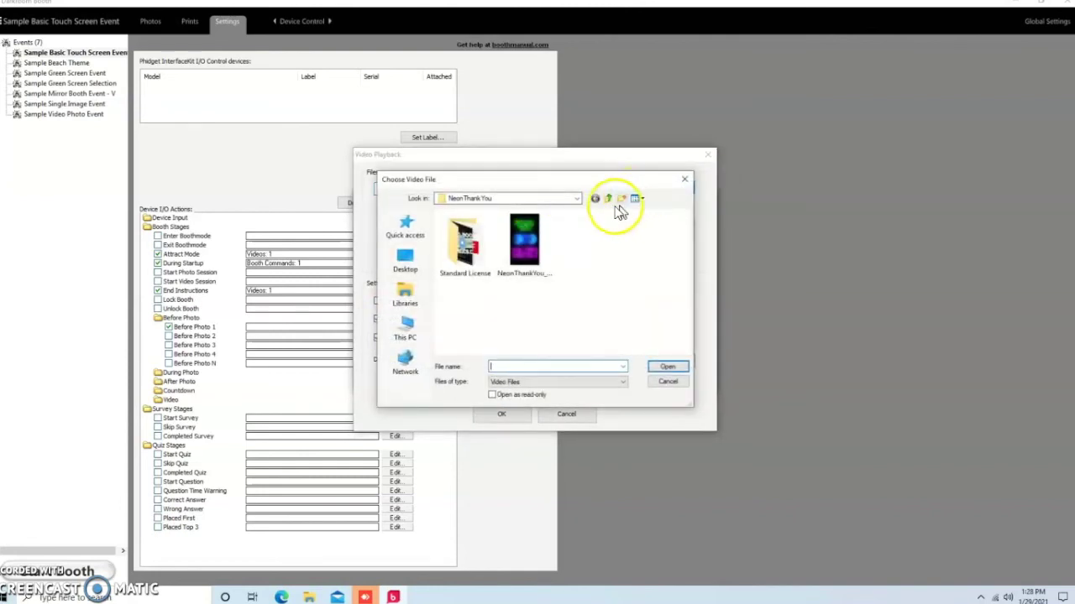
{"action": "left_click", "coordinate": [671, 381]}
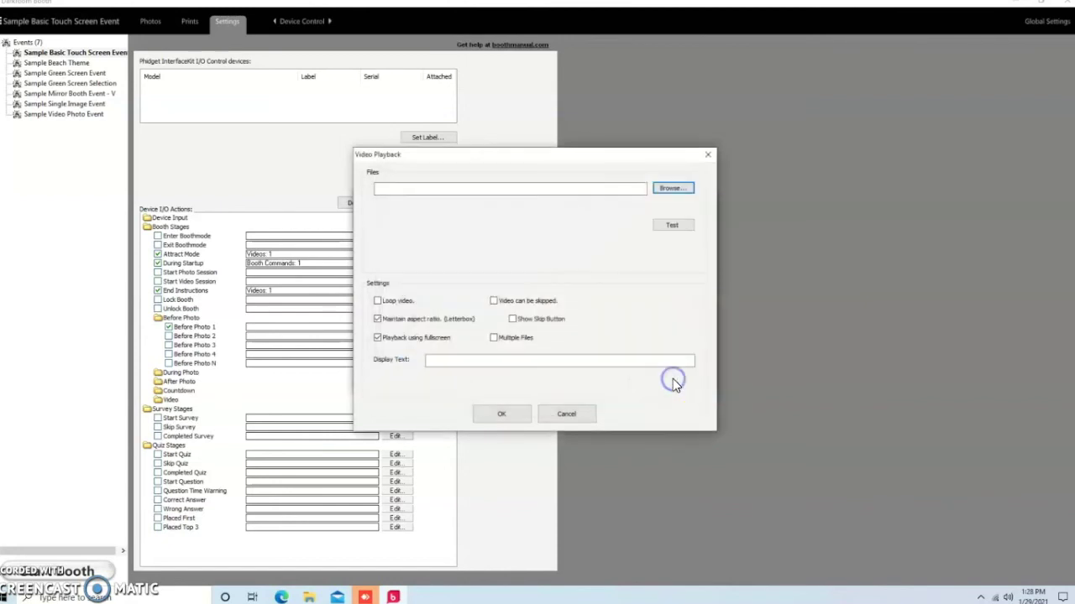
Switch to Multiple Files (Random) and add the NeonLookAtTheCamera video to the list.
{"action": "left_click", "coordinate": [519, 338]}
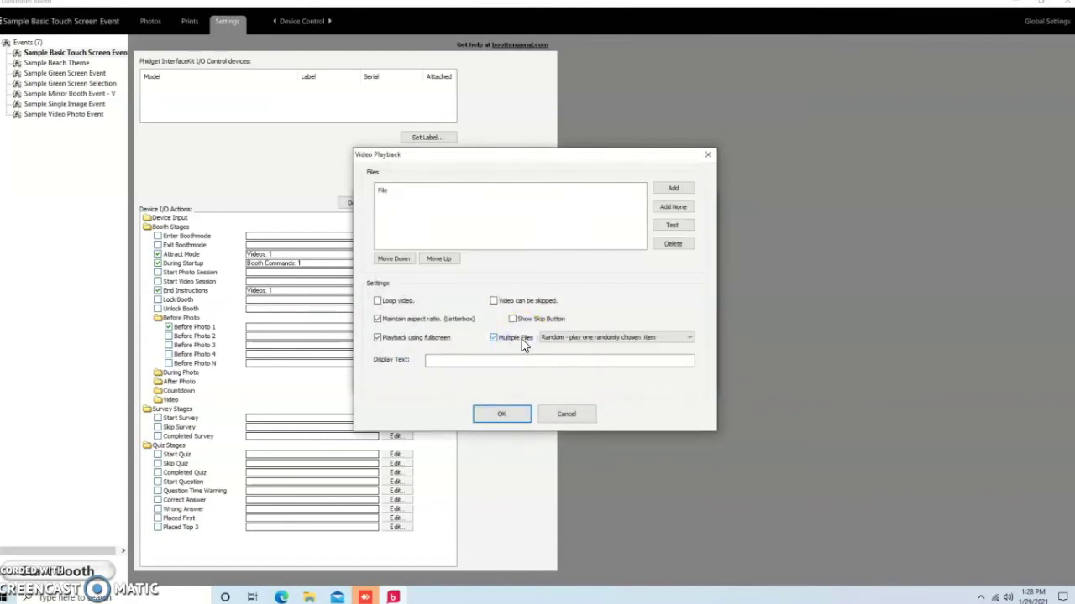
{"action": "left_click", "coordinate": [672, 187]}
{"action": "left_click", "coordinate": [606, 199]}
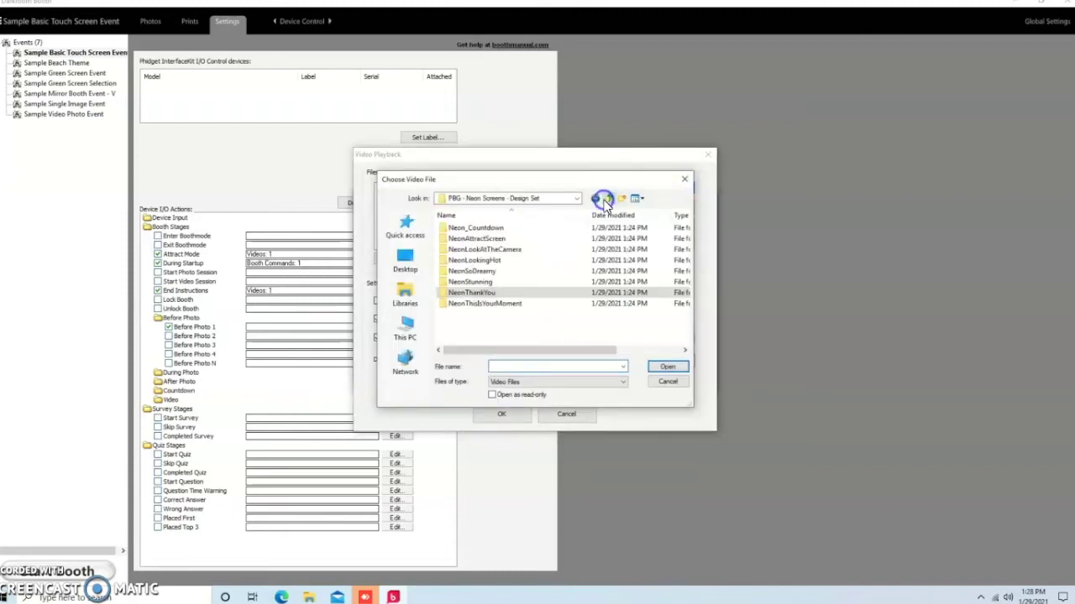
{"action": "double_click", "coordinate": [504, 249]}
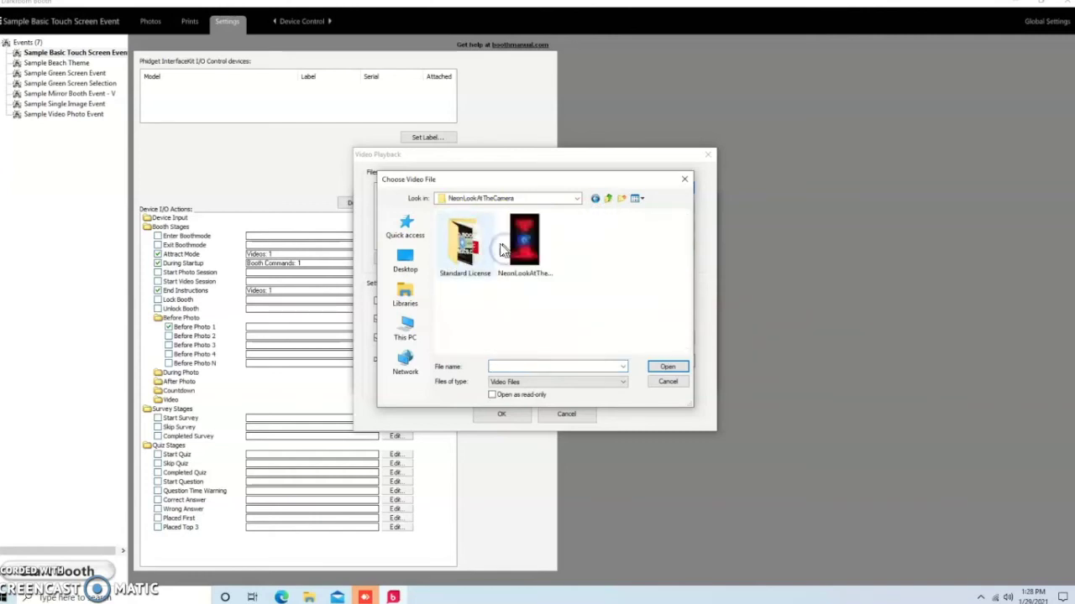
{"action": "left_click", "coordinate": [511, 241]}
{"action": "left_click", "coordinate": [662, 366]}
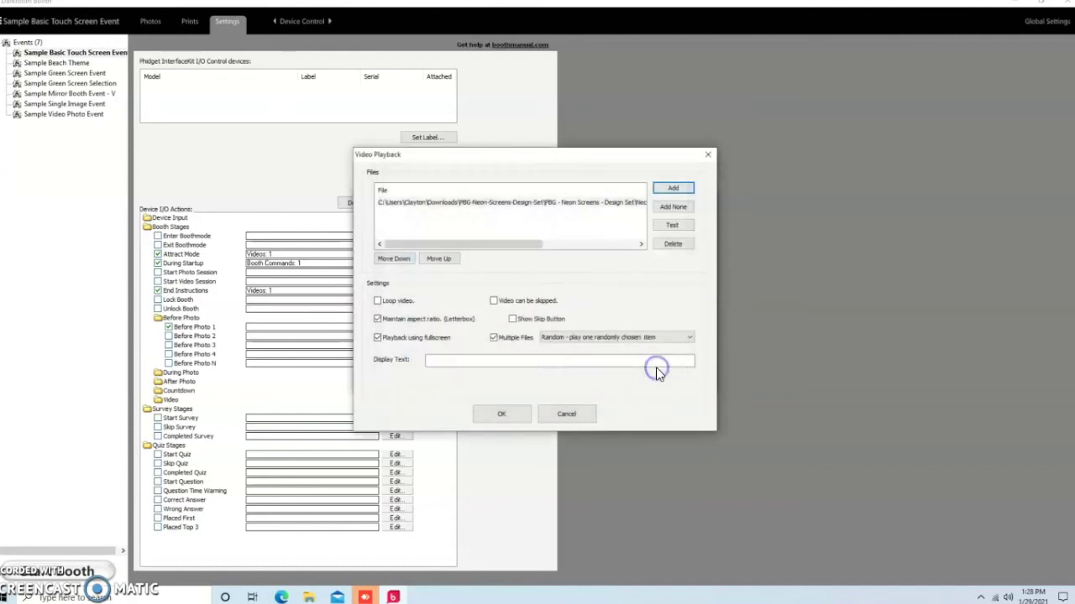
Add the NeonThisIsYourMoment video as the second file and save Before Photo 1's video action.
{"action": "left_click", "coordinate": [670, 187]}
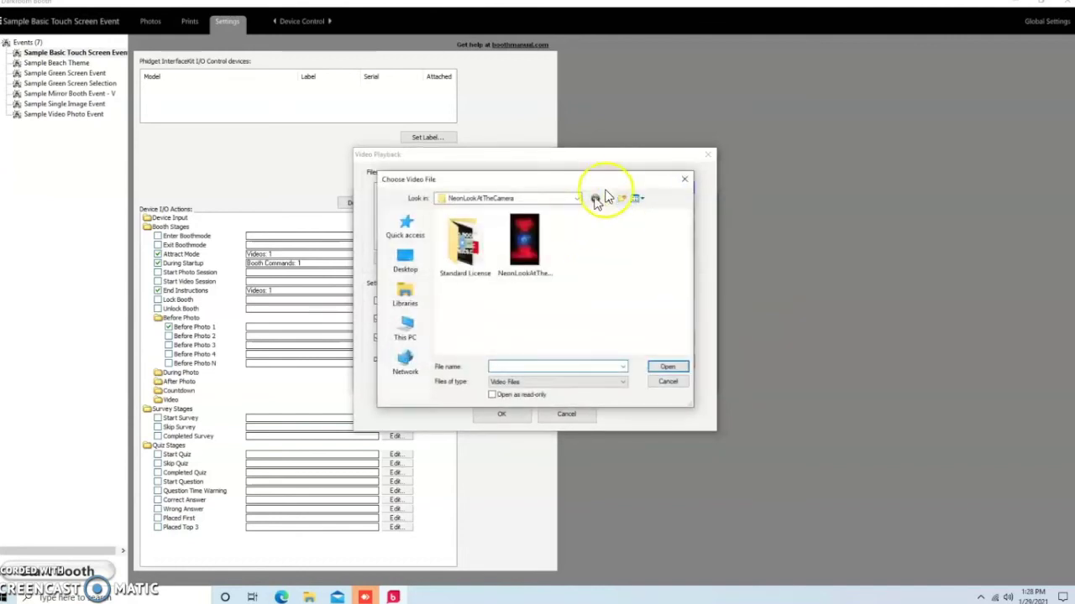
{"action": "left_click", "coordinate": [610, 197]}
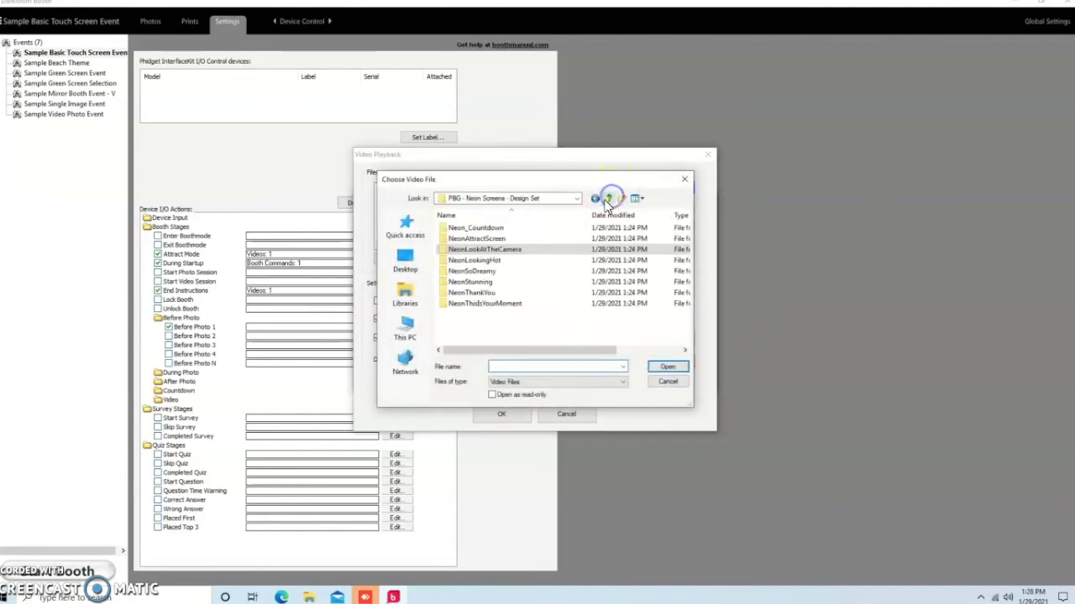
{"action": "double_click", "coordinate": [512, 303]}
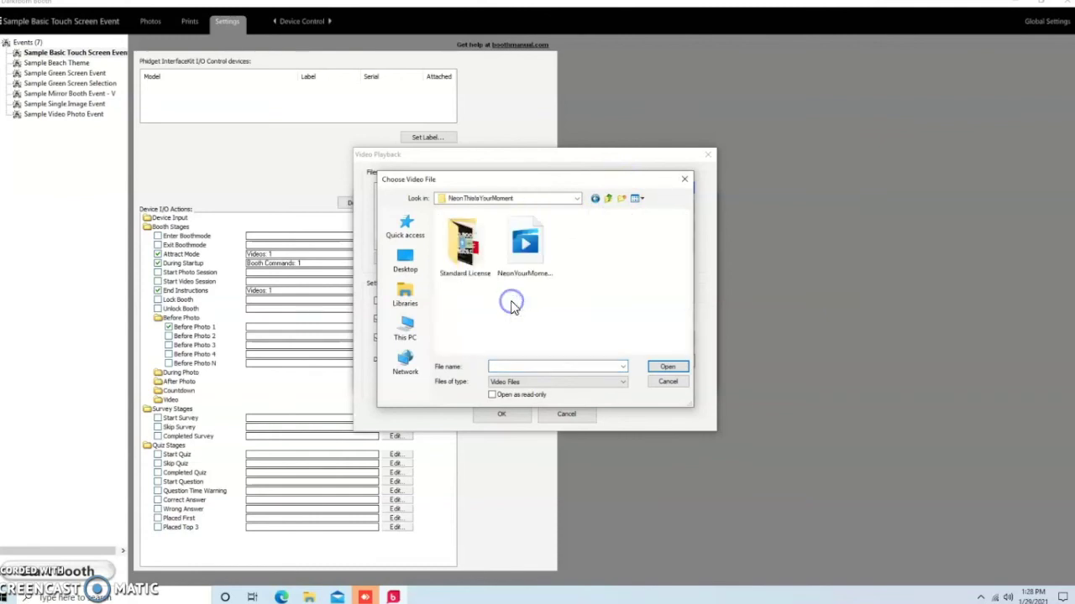
{"action": "left_click", "coordinate": [525, 245]}
{"action": "left_click", "coordinate": [663, 367]}
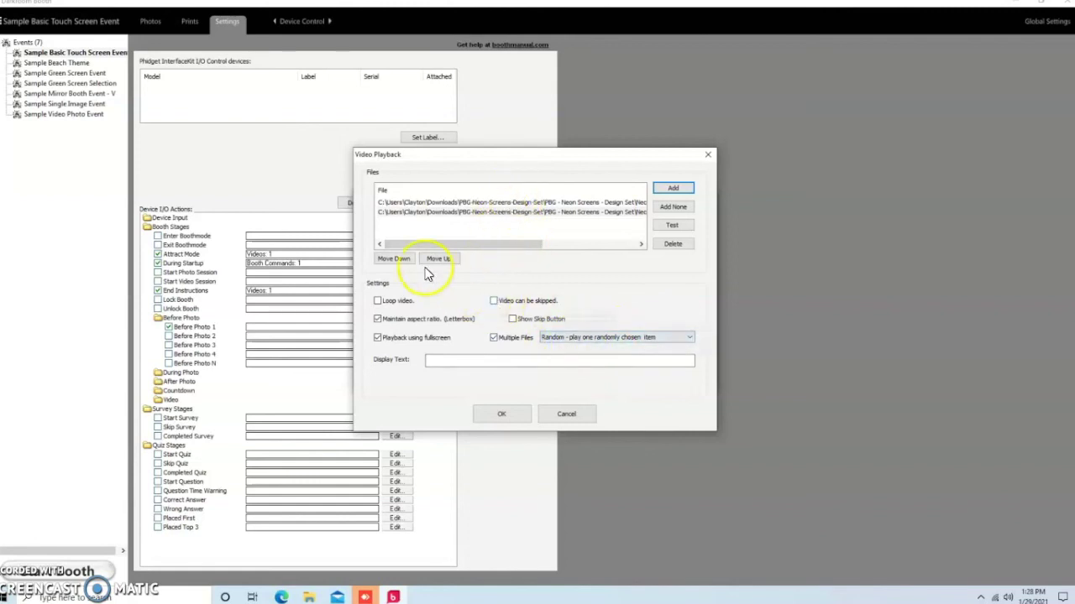
{"action": "left_click", "coordinate": [502, 416]}
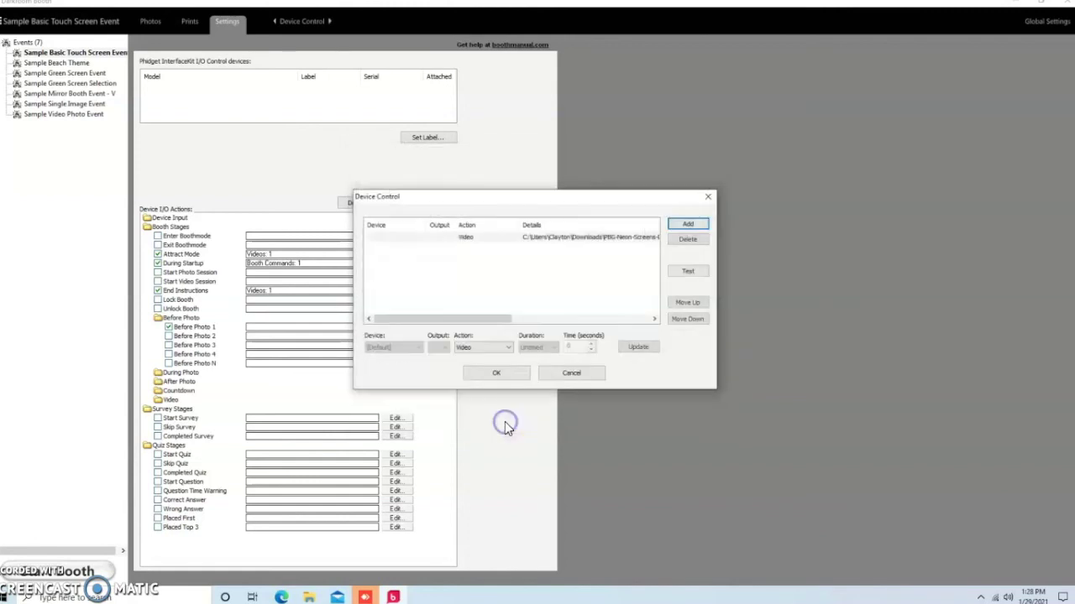
{"action": "left_click", "coordinate": [499, 376]}
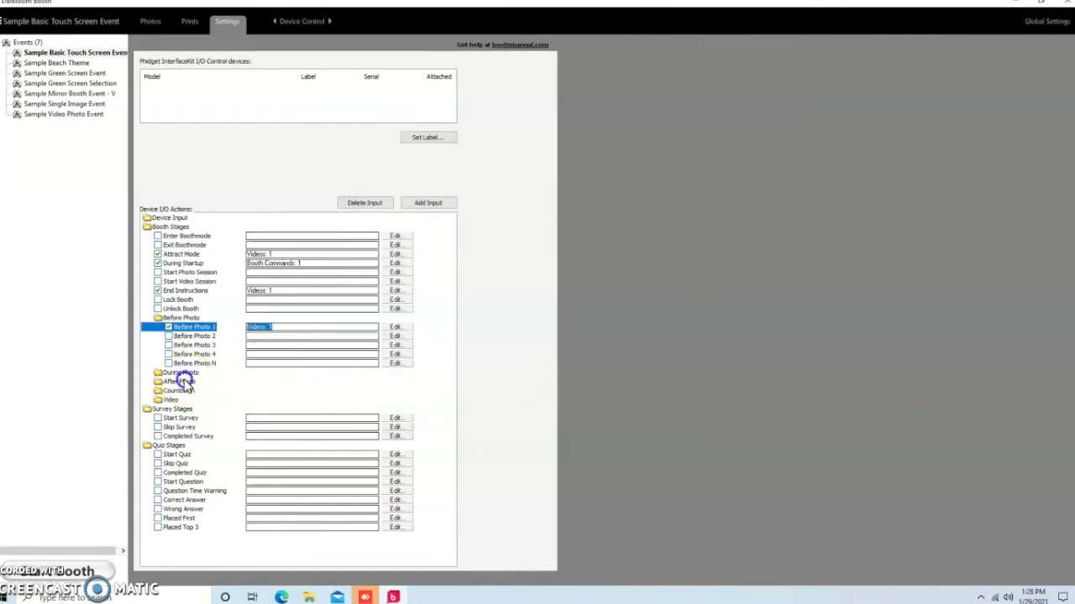
Open After Photo 1's device actions and add a video action loading NeonDreamy_7000MS from NeonSoDreamy.
{"action": "double_click", "coordinate": [185, 382]}
{"action": "left_click", "coordinate": [398, 392]}
{"action": "left_click", "coordinate": [694, 224]}
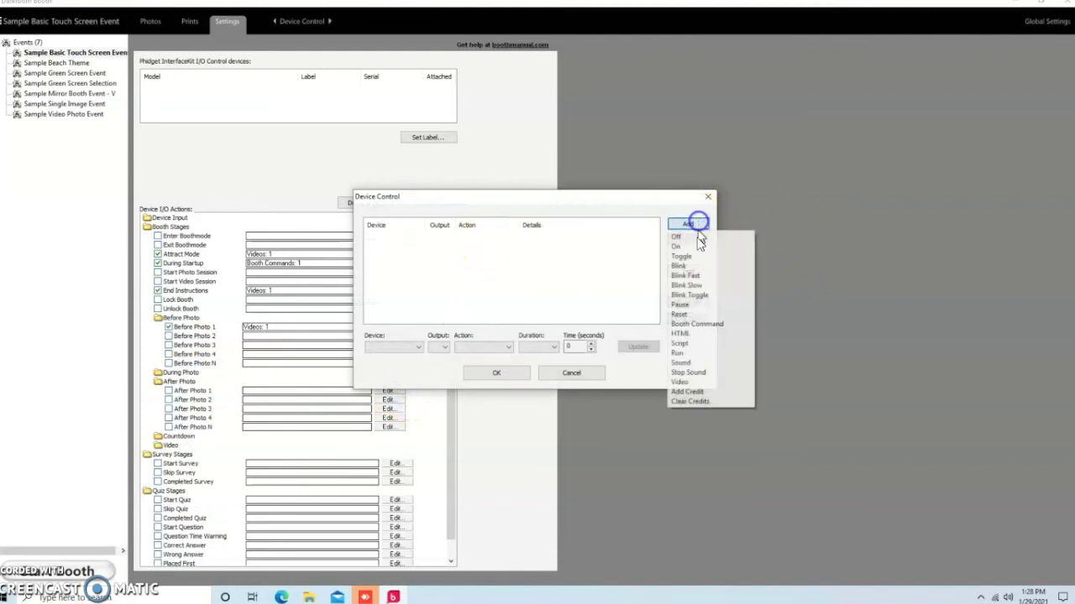
{"action": "left_click", "coordinate": [695, 382]}
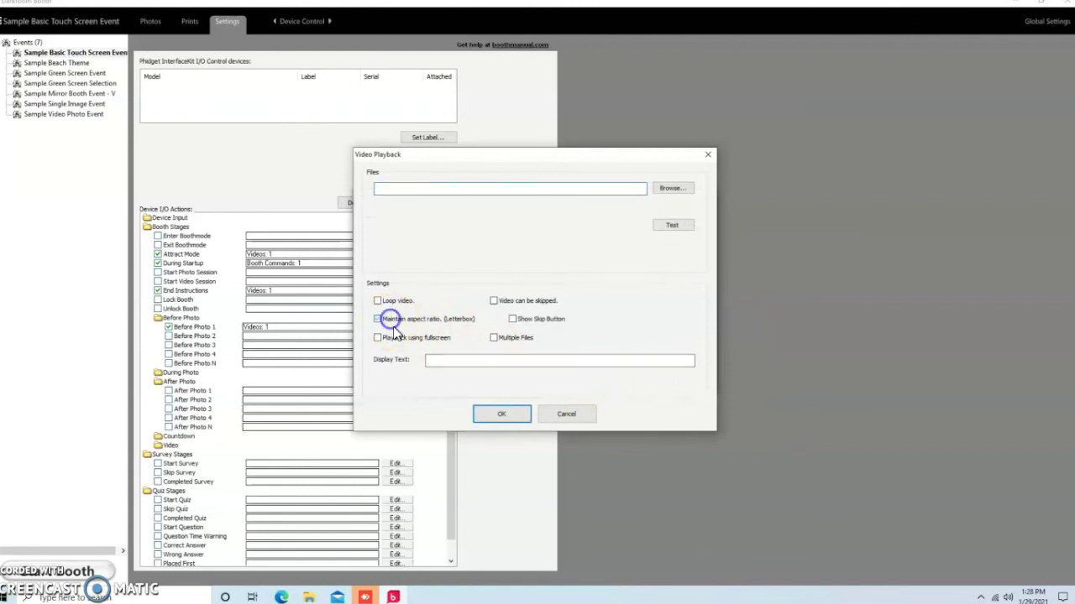
{"action": "left_click", "coordinate": [687, 188]}
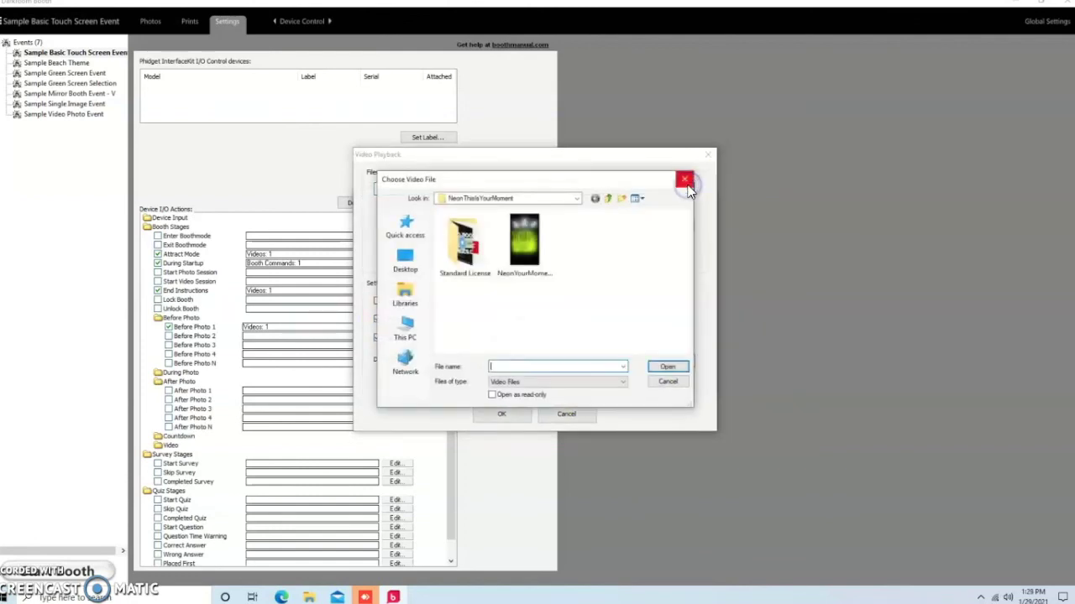
{"action": "left_click", "coordinate": [609, 198]}
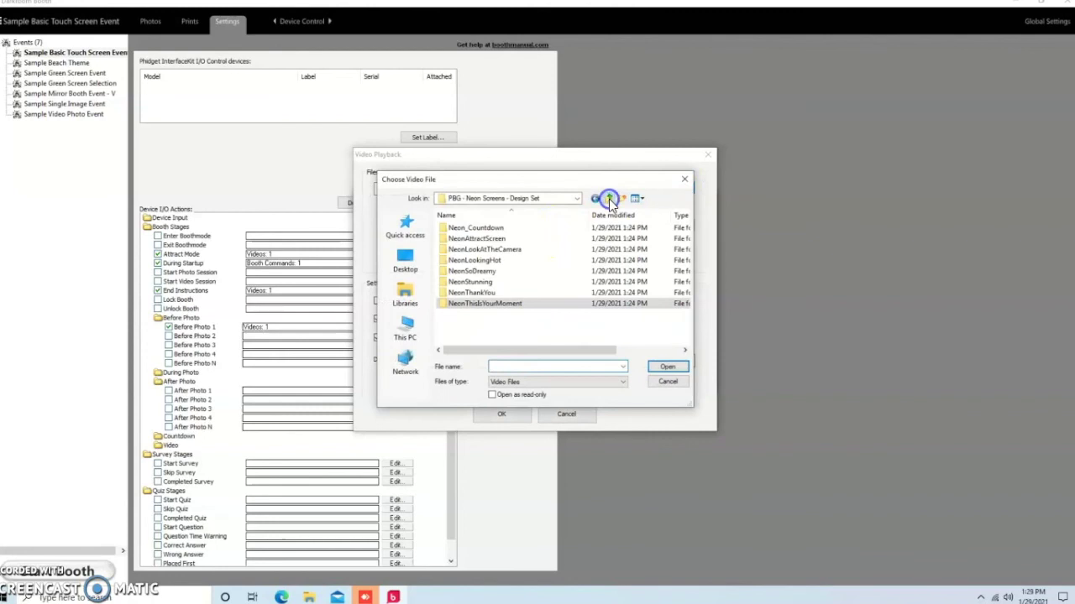
{"action": "double_click", "coordinate": [496, 271]}
{"action": "left_click", "coordinate": [522, 248]}
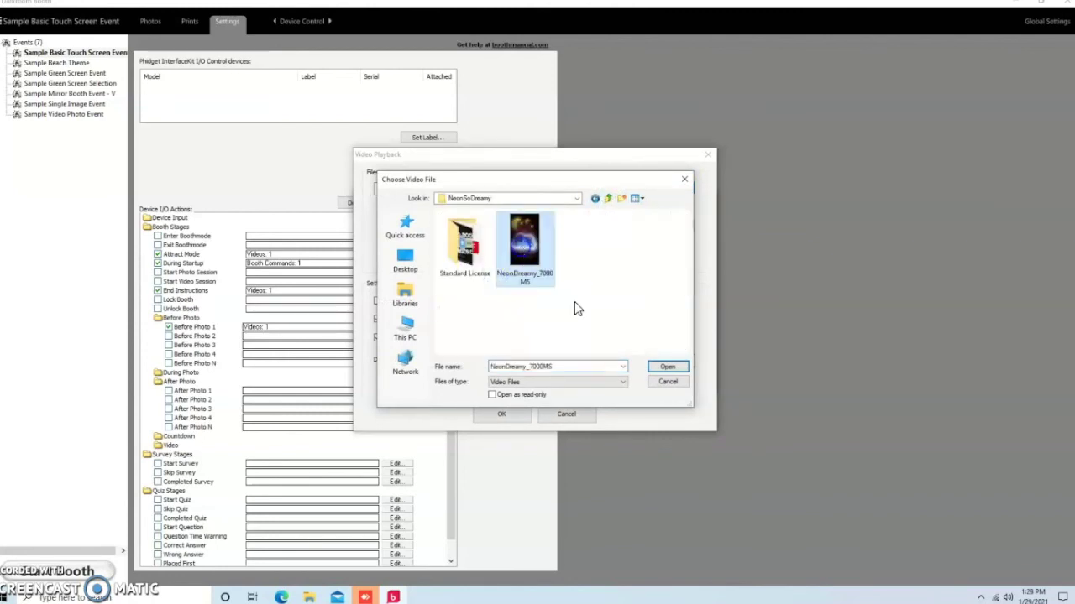
{"action": "left_click", "coordinate": [659, 370]}
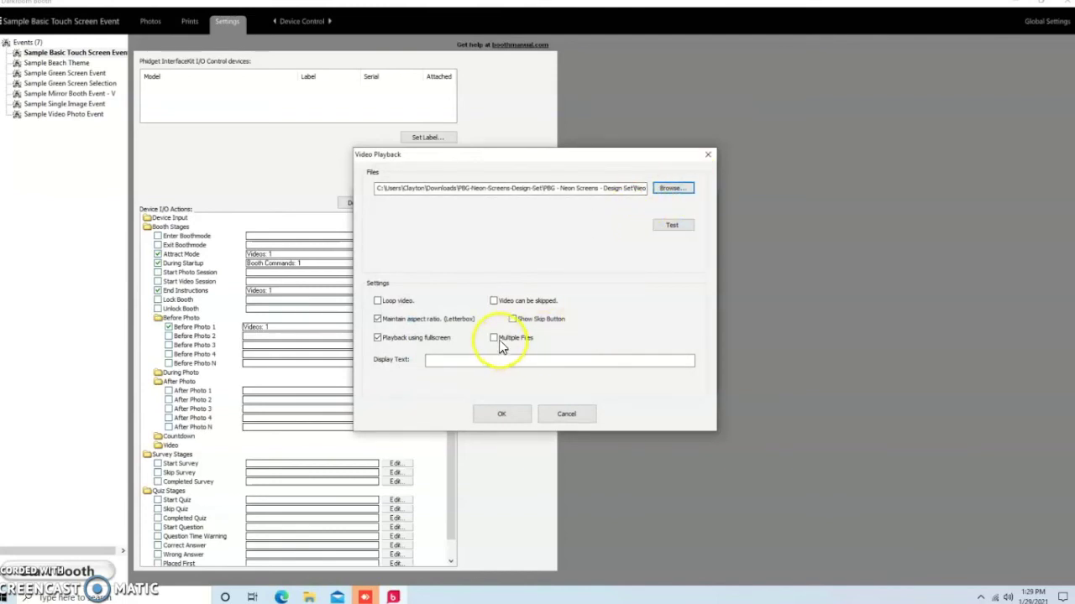
Enable Multiple Files (Random) and add another neon video to the list.
{"action": "left_click", "coordinate": [493, 338]}
{"action": "left_click", "coordinate": [661, 191]}
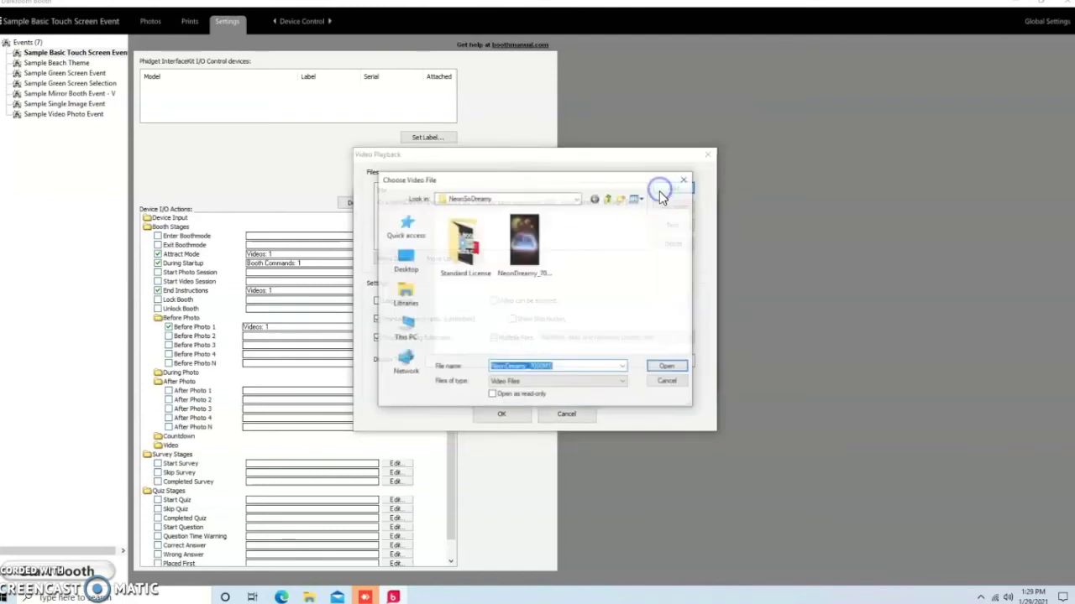
{"action": "left_click", "coordinate": [608, 199]}
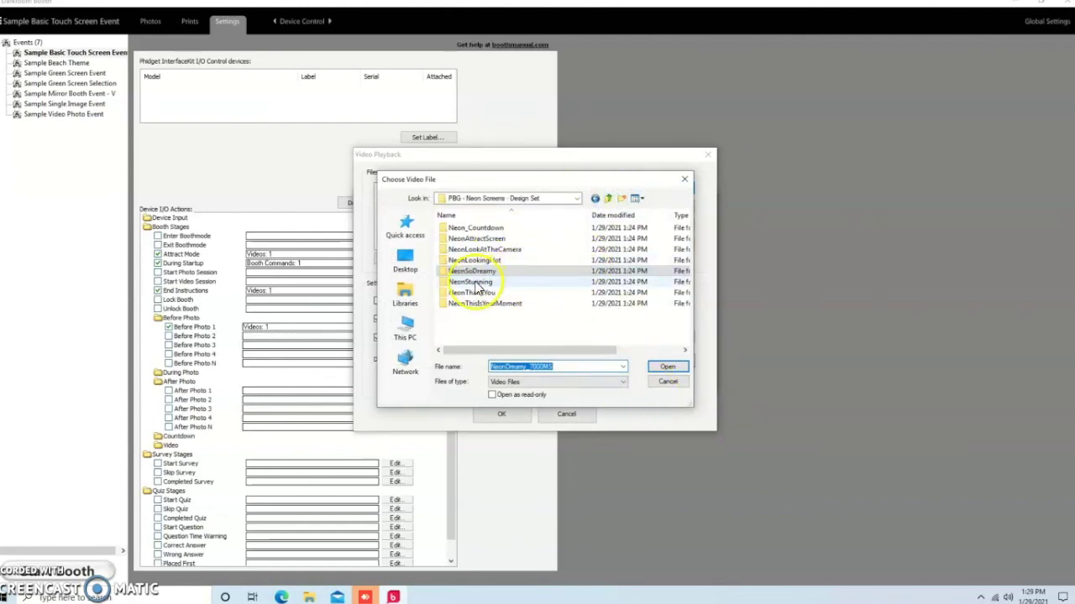
{"action": "left_click", "coordinate": [667, 367]}
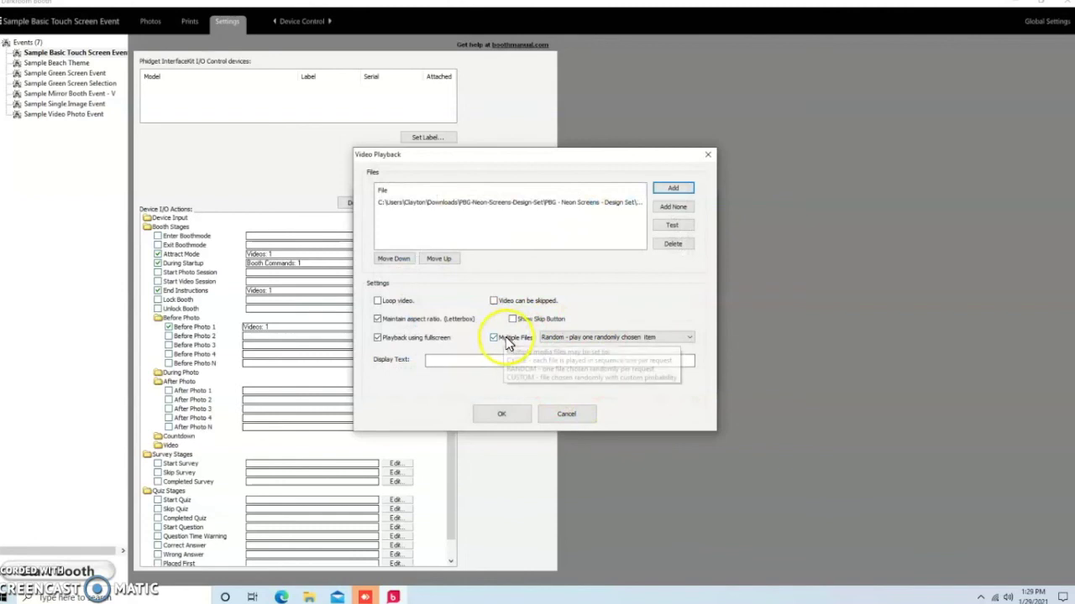
Add the NeonStunning video from the NeonStunning folder to the random list.
{"action": "left_click", "coordinate": [673, 188]}
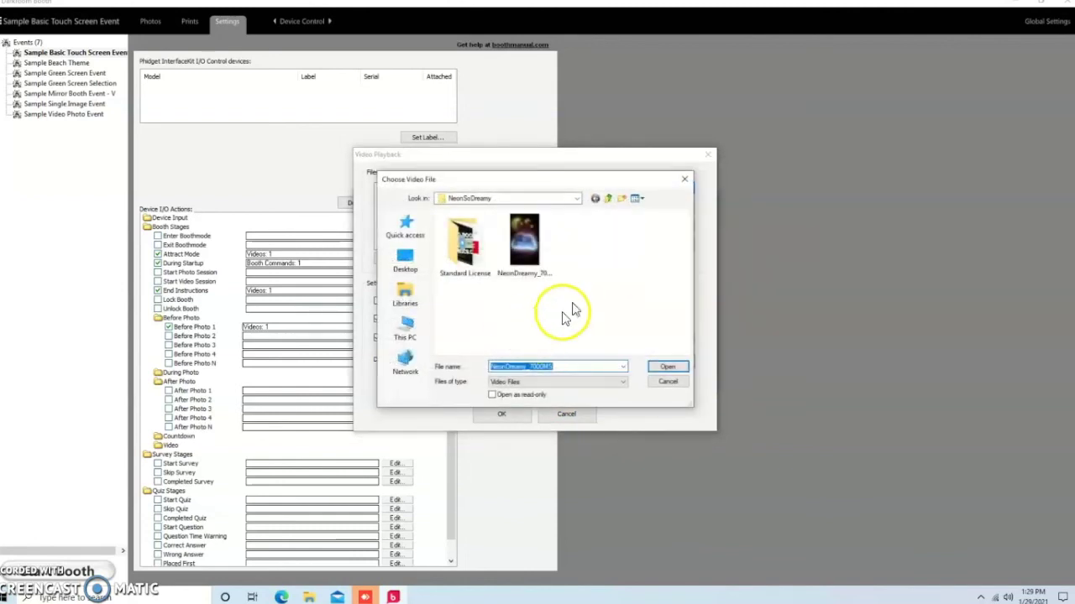
{"action": "left_click", "coordinate": [607, 199]}
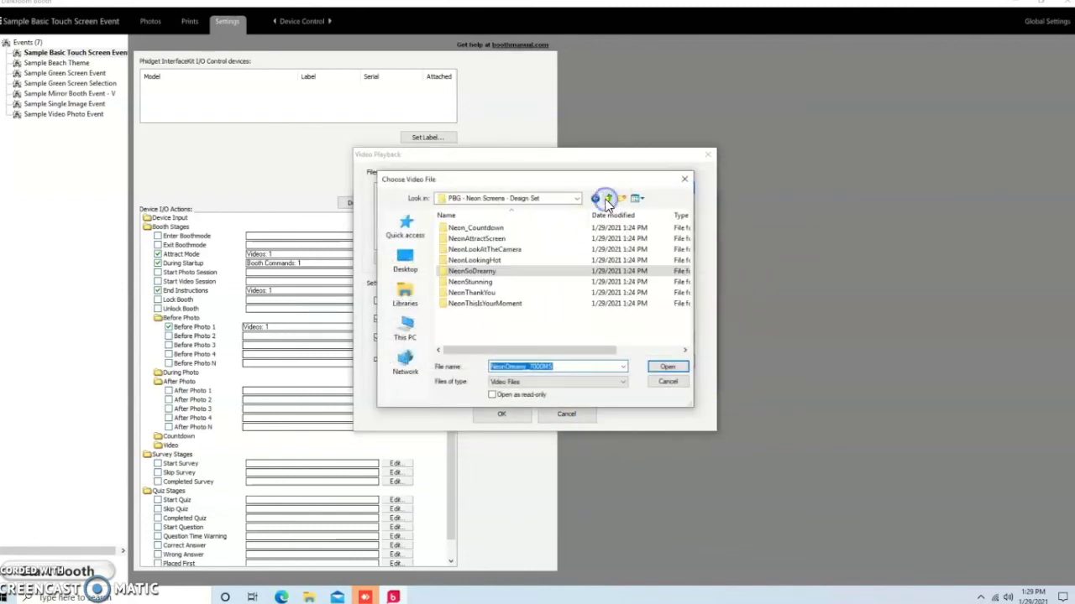
{"action": "left_click", "coordinate": [501, 274]}
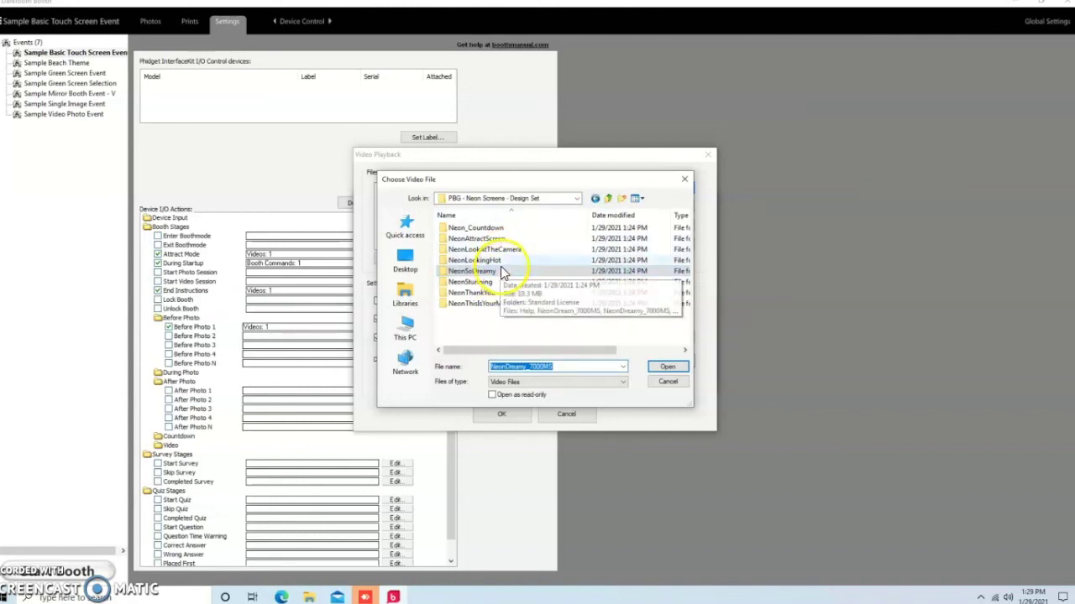
{"action": "double_click", "coordinate": [494, 282]}
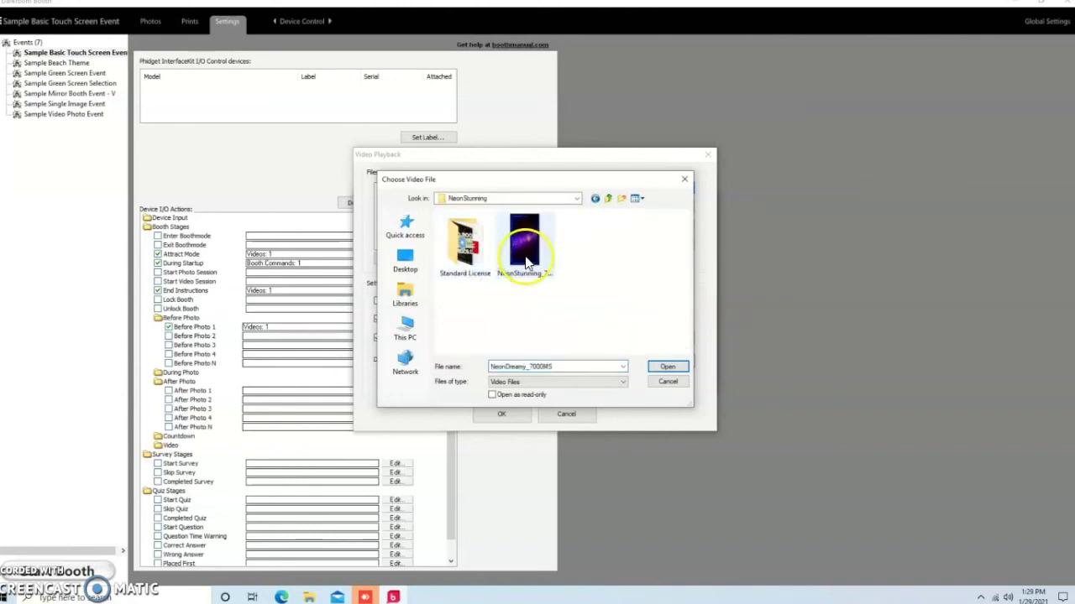
{"action": "left_click", "coordinate": [525, 262]}
{"action": "left_click", "coordinate": [656, 367]}
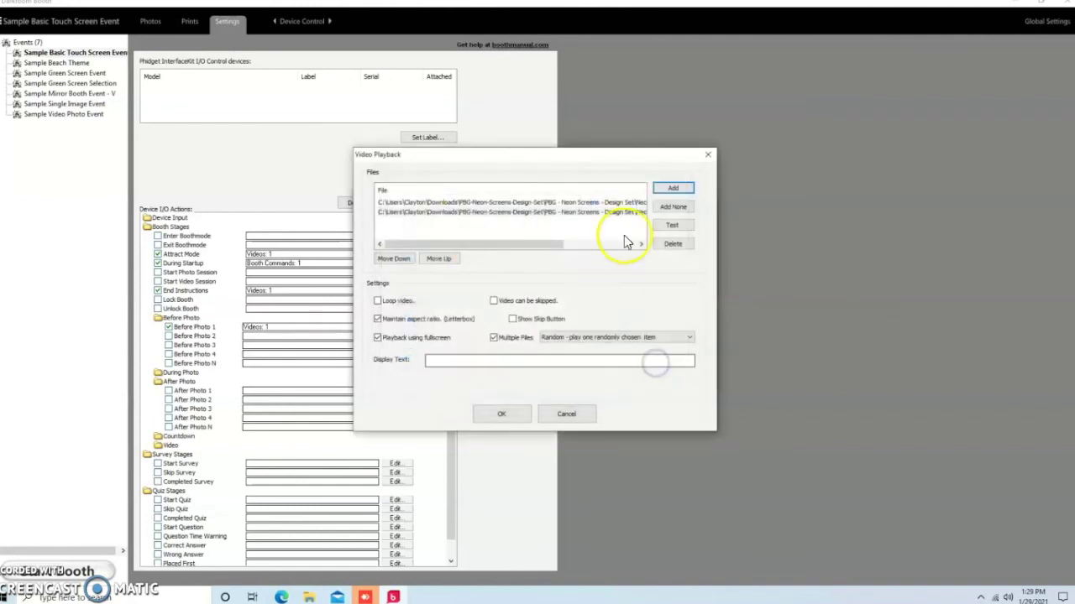
Add one more neon video and save After Photo 1's video action.
{"action": "left_click", "coordinate": [669, 190]}
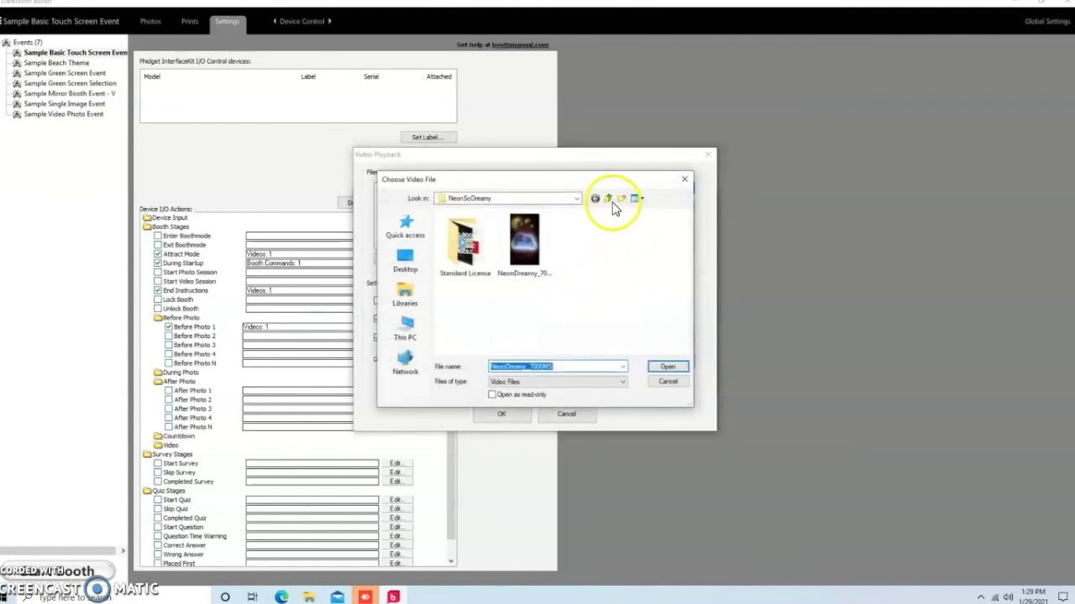
{"action": "left_click", "coordinate": [609, 199]}
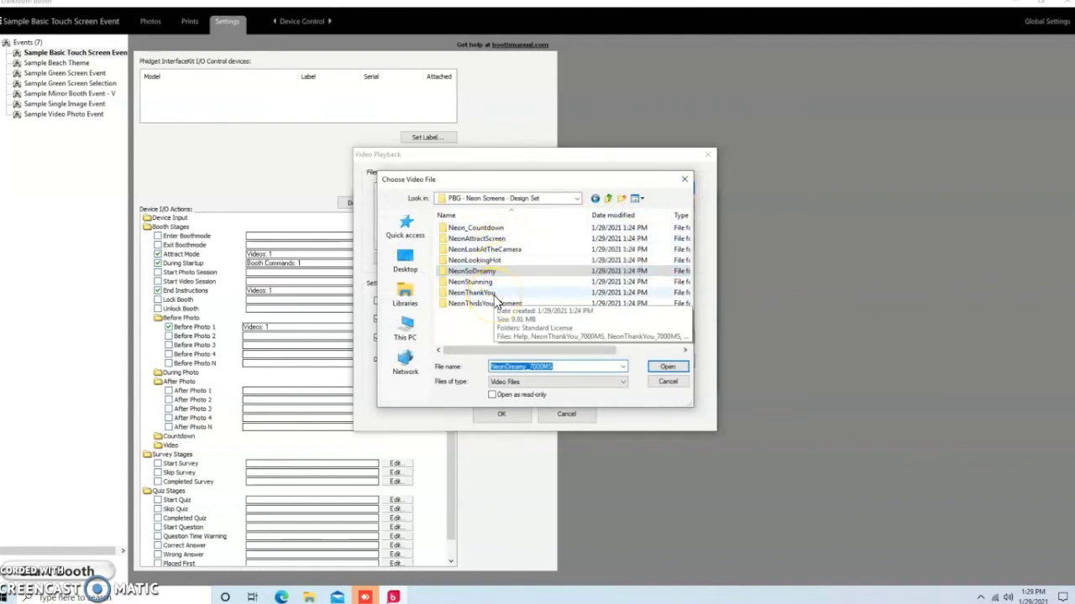
{"action": "left_click", "coordinate": [665, 370]}
{"action": "left_click", "coordinate": [514, 415]}
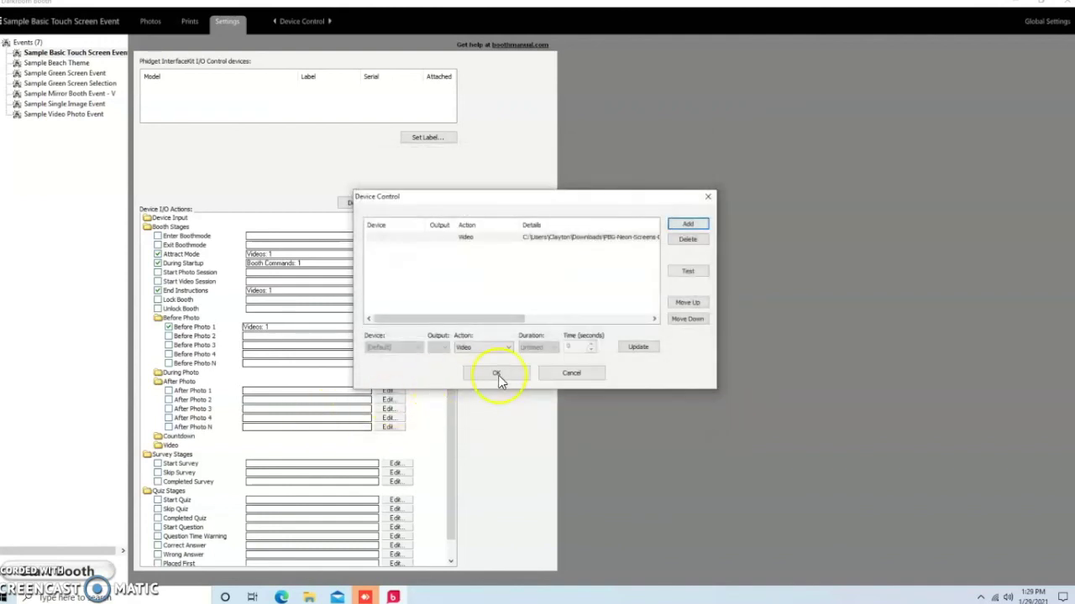
{"action": "left_click", "coordinate": [494, 374]}
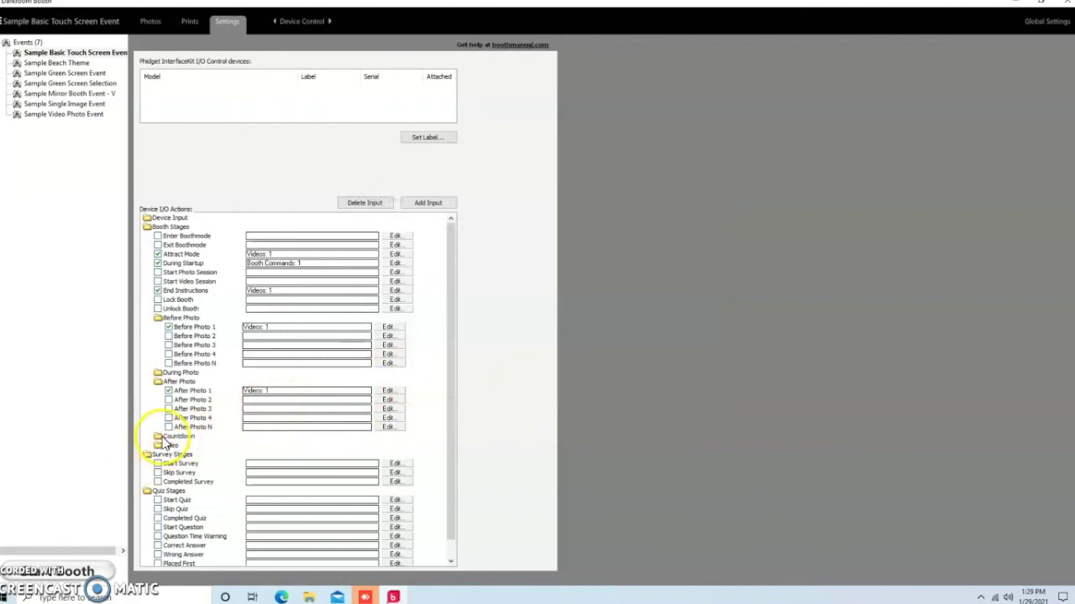
Enable Countdown 1 and add a video playback action set to play fullscreen.
{"action": "double_click", "coordinate": [165, 438]}
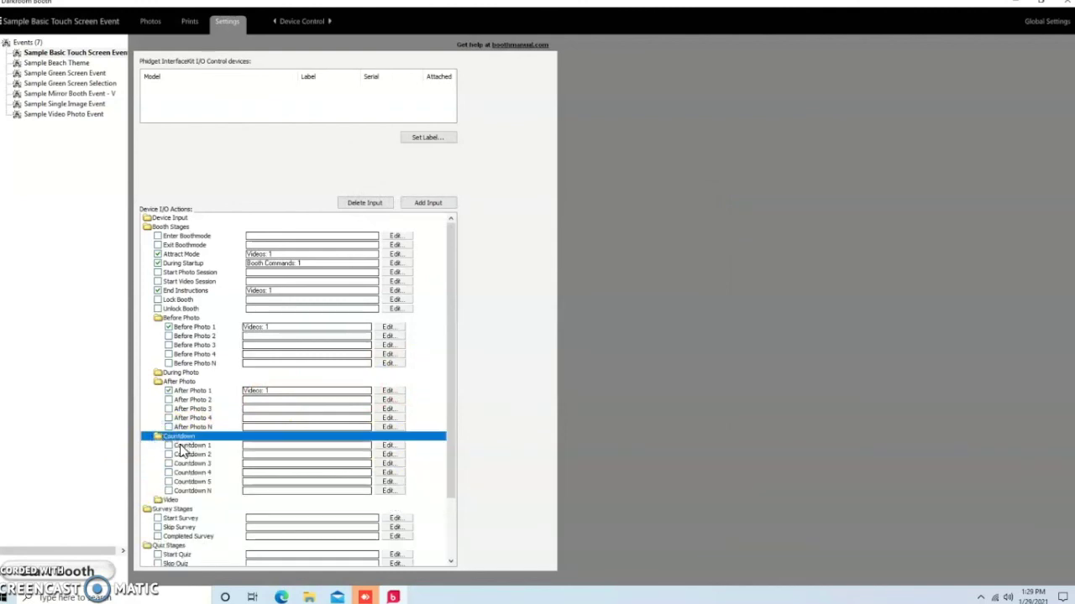
{"action": "left_click", "coordinate": [169, 445]}
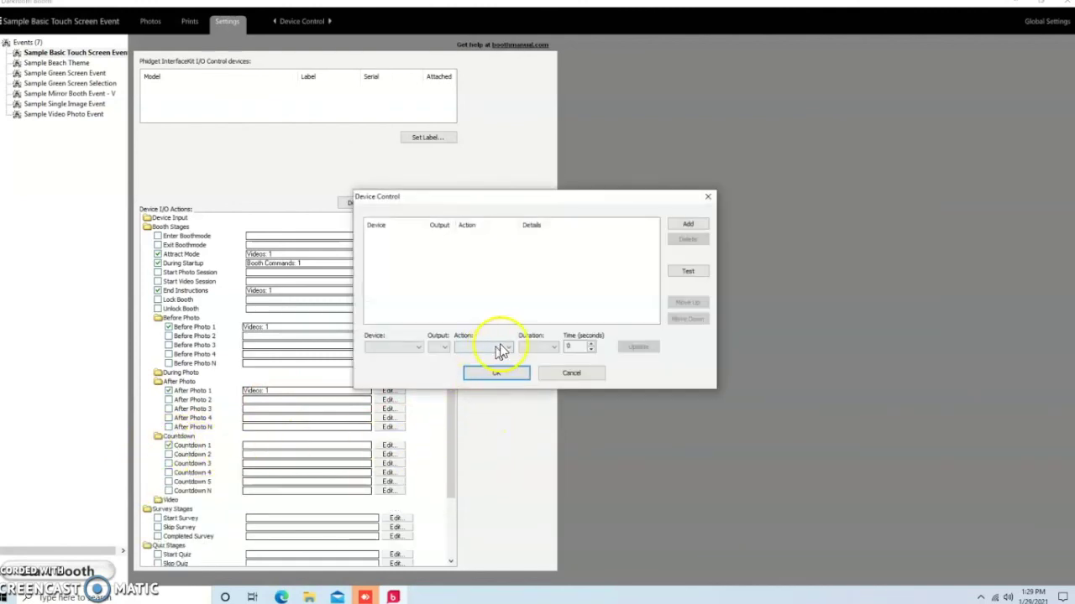
{"action": "left_click", "coordinate": [688, 224]}
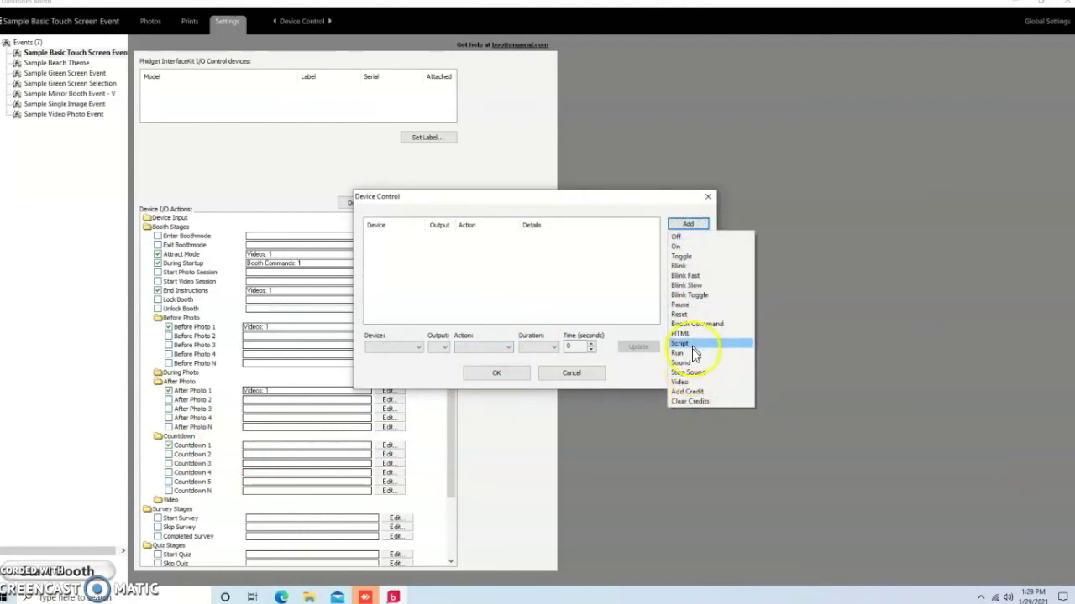
{"action": "left_click", "coordinate": [684, 381]}
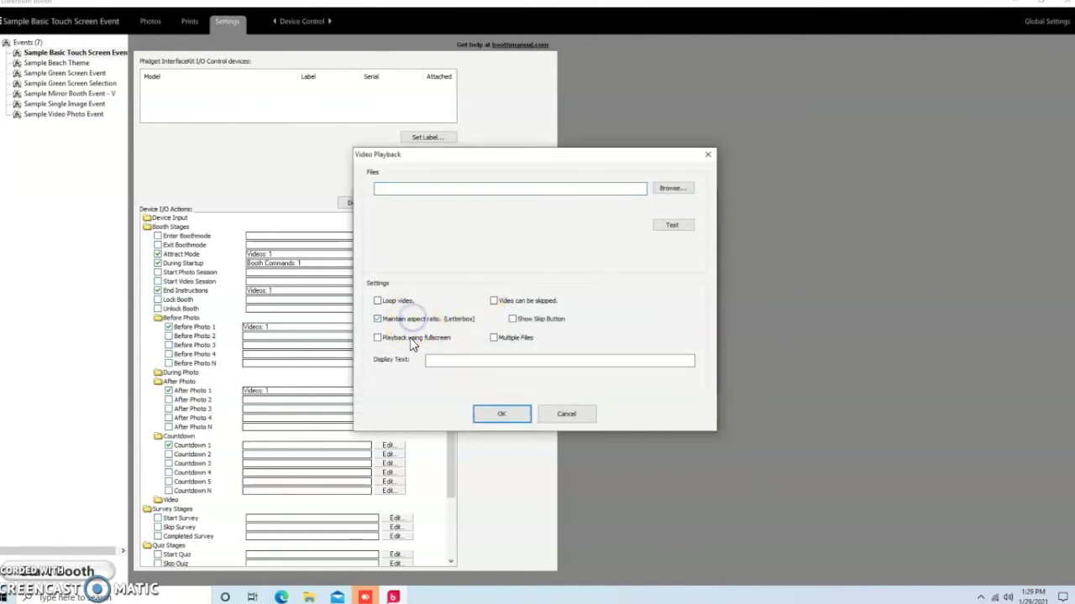
{"action": "left_click", "coordinate": [411, 340]}
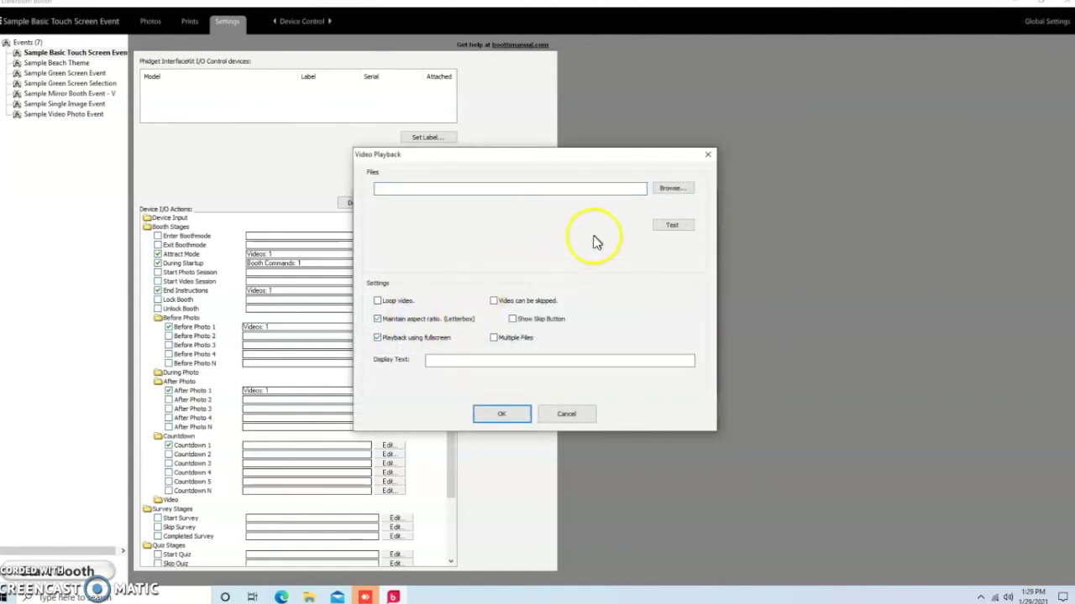
Choose NeonCircles_Countdown_8000MS from the Neon_Countdown folder and save the video action.
{"action": "left_click", "coordinate": [686, 188]}
{"action": "left_click", "coordinate": [607, 199]}
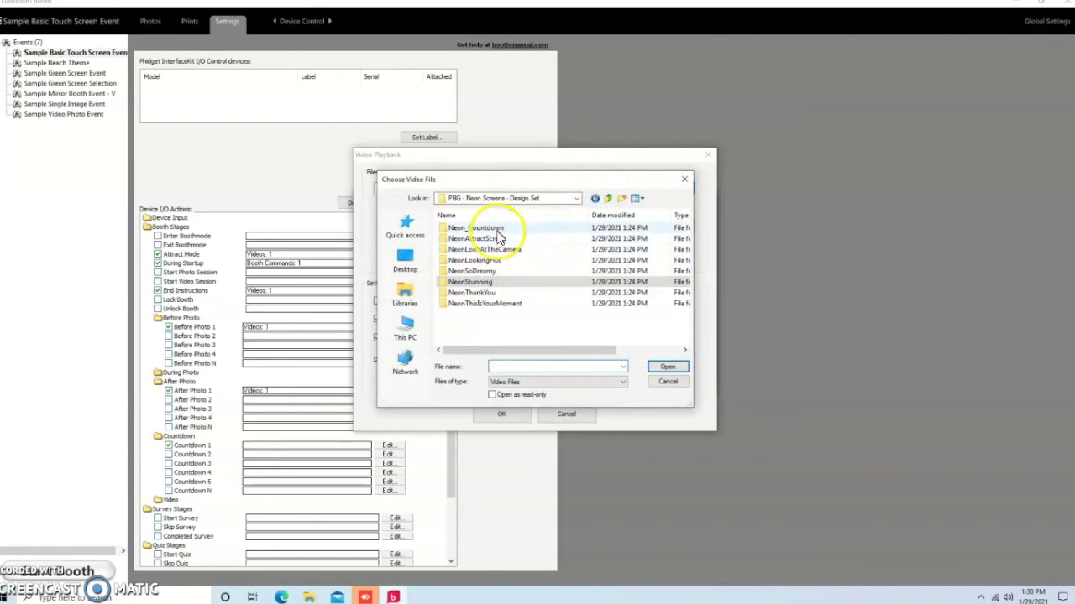
{"action": "left_click", "coordinate": [470, 227]}
{"action": "left_click", "coordinate": [668, 366]}
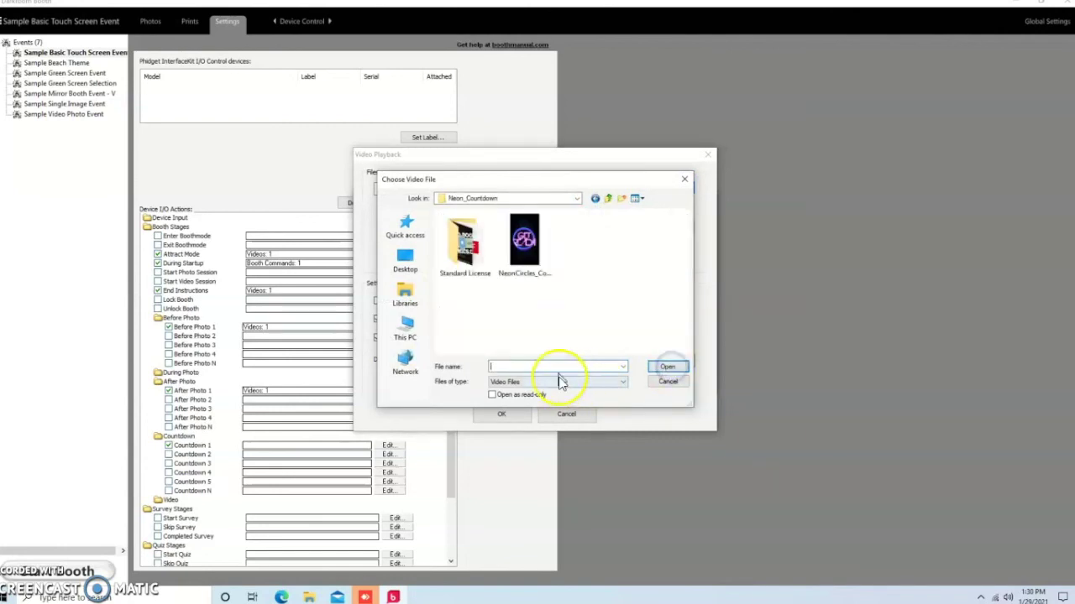
{"action": "left_click", "coordinate": [524, 244]}
{"action": "left_click", "coordinate": [665, 368]}
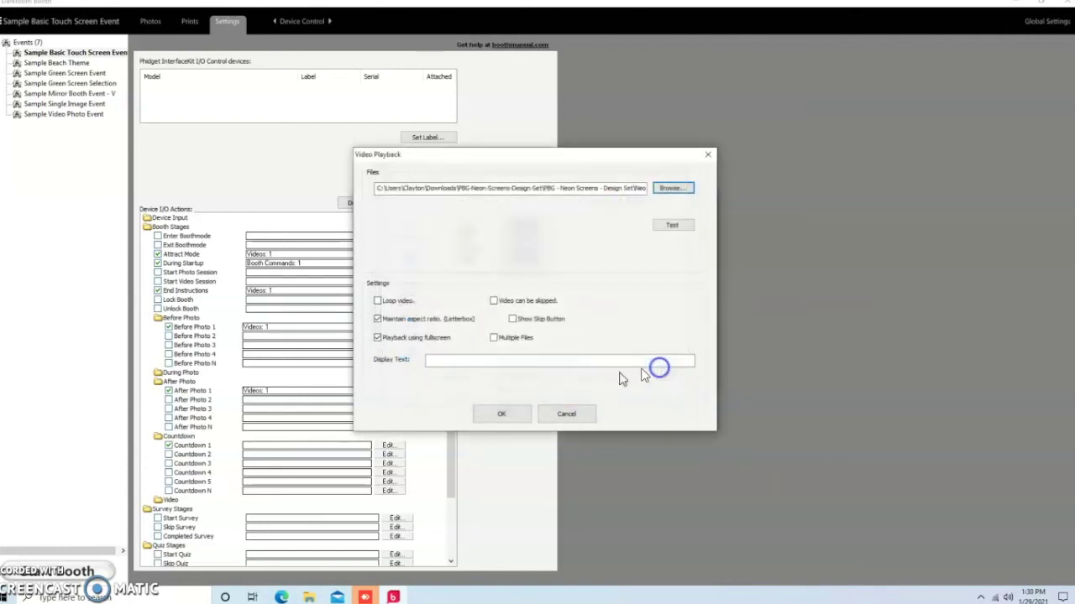
{"action": "left_click", "coordinate": [502, 418]}
{"action": "left_click", "coordinate": [496, 375]}
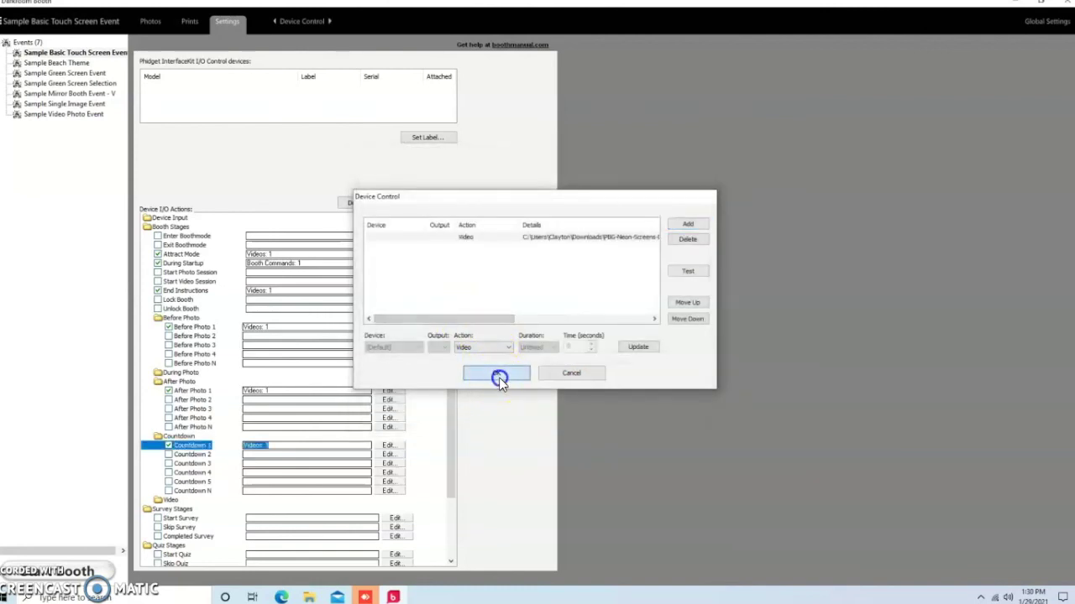